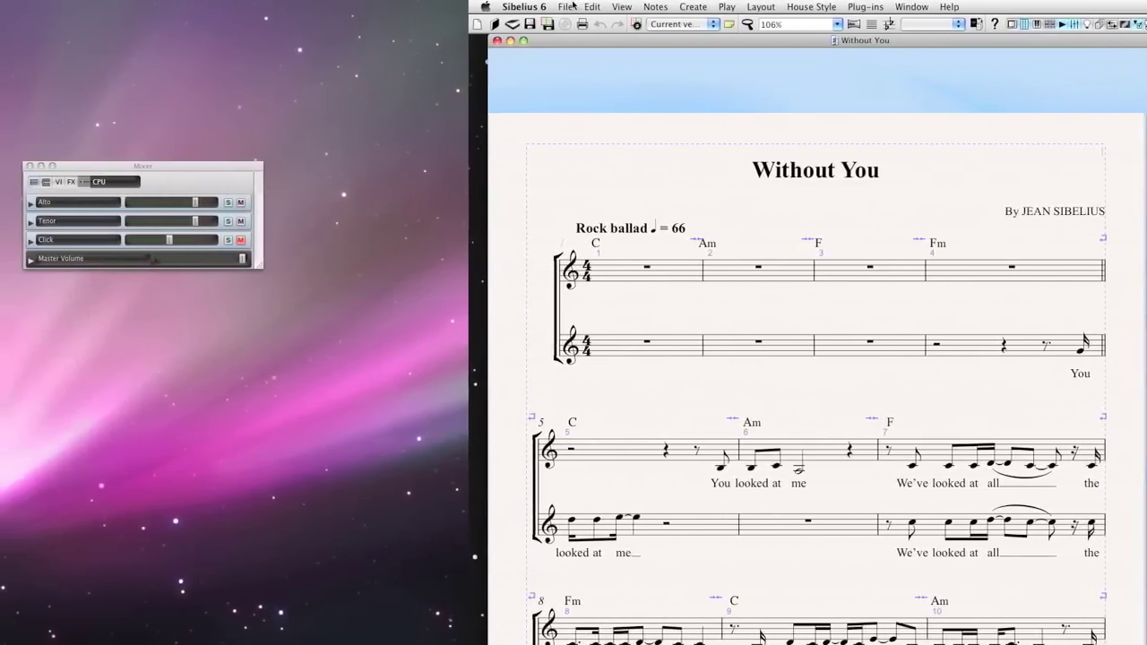
- Bring up the File menu over the two-stave Without You score
click(570, 6)
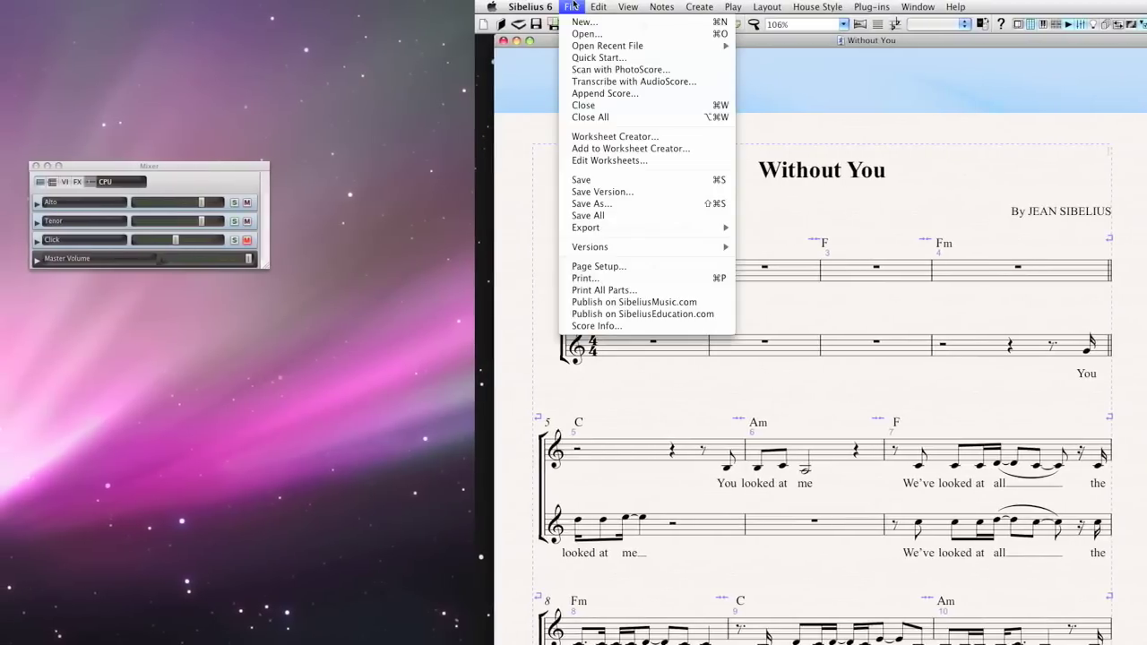
- Try appending Say Goodbye.sib to Without You and dismiss the staff-count mismatch warning
mouse_move(579, 47)
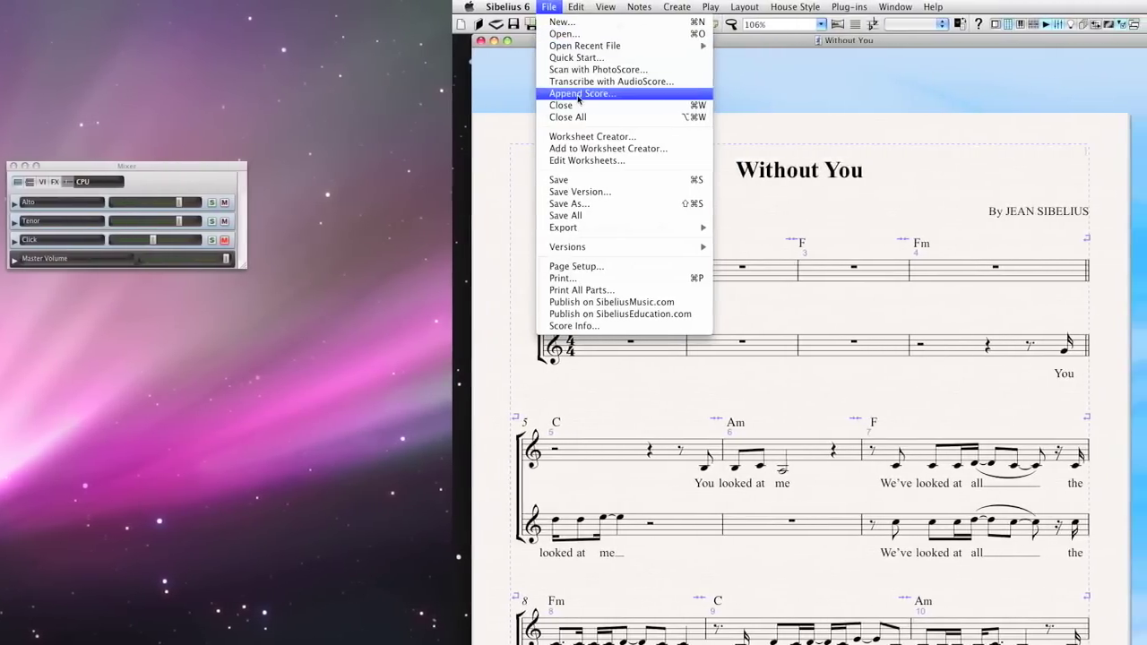
click(596, 94)
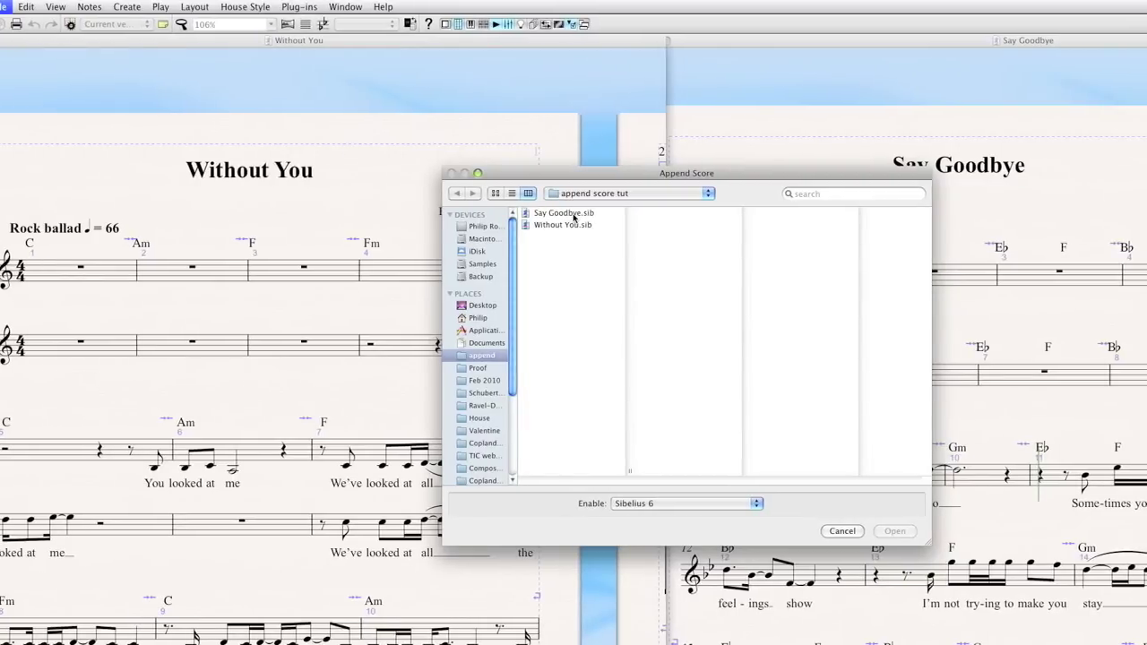
click(574, 216)
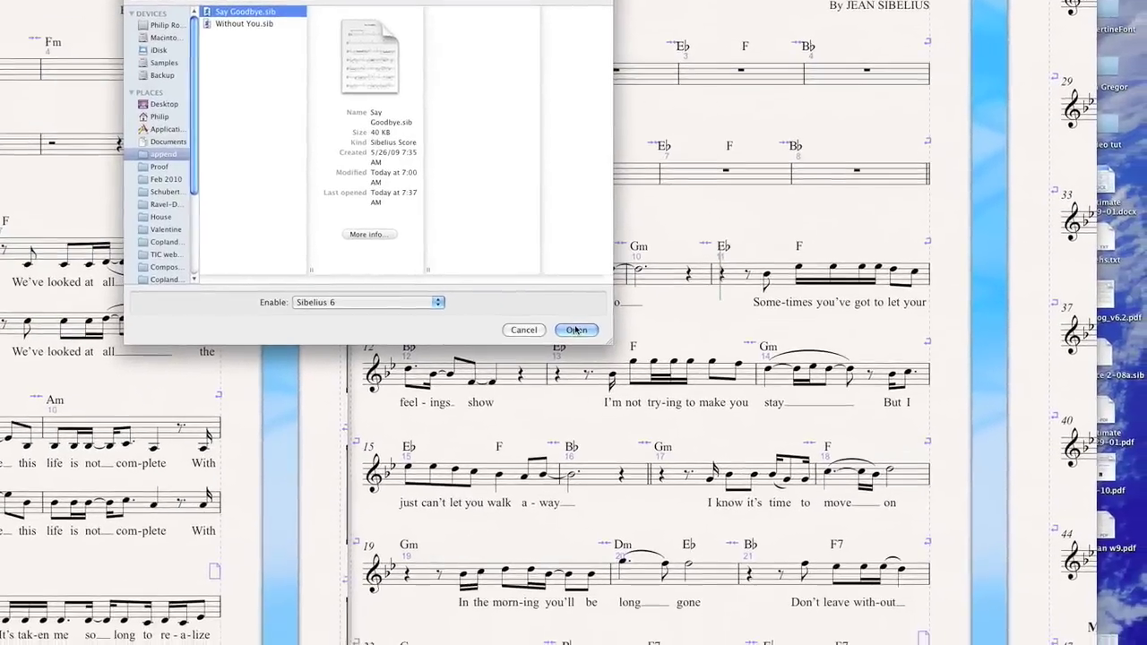
key(Return)
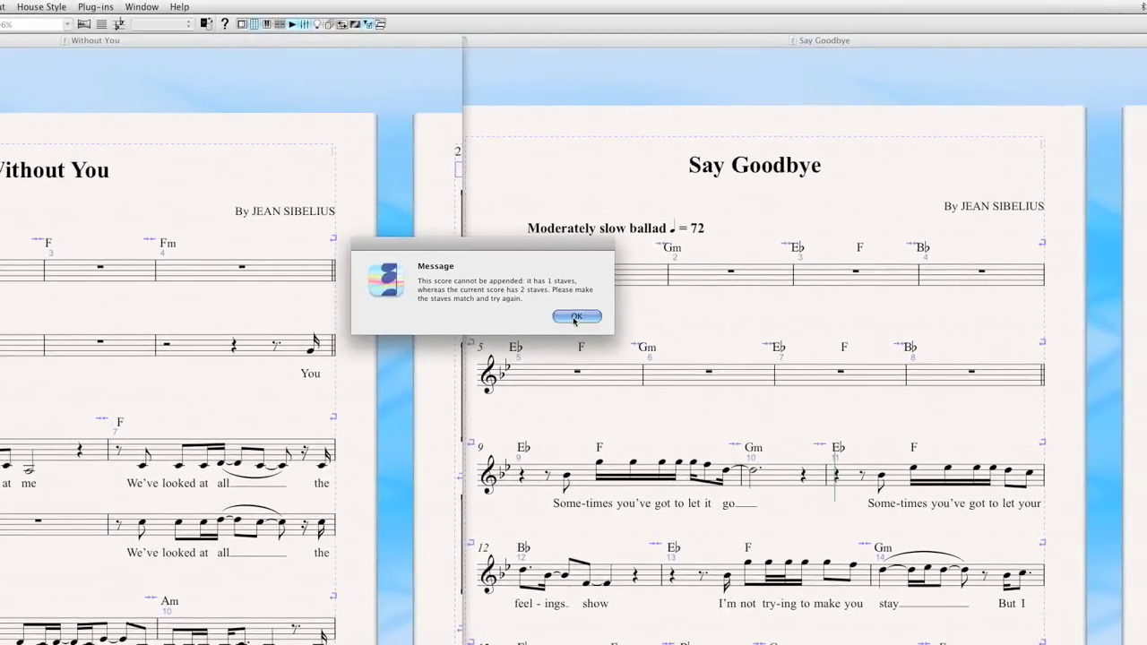
click(575, 317)
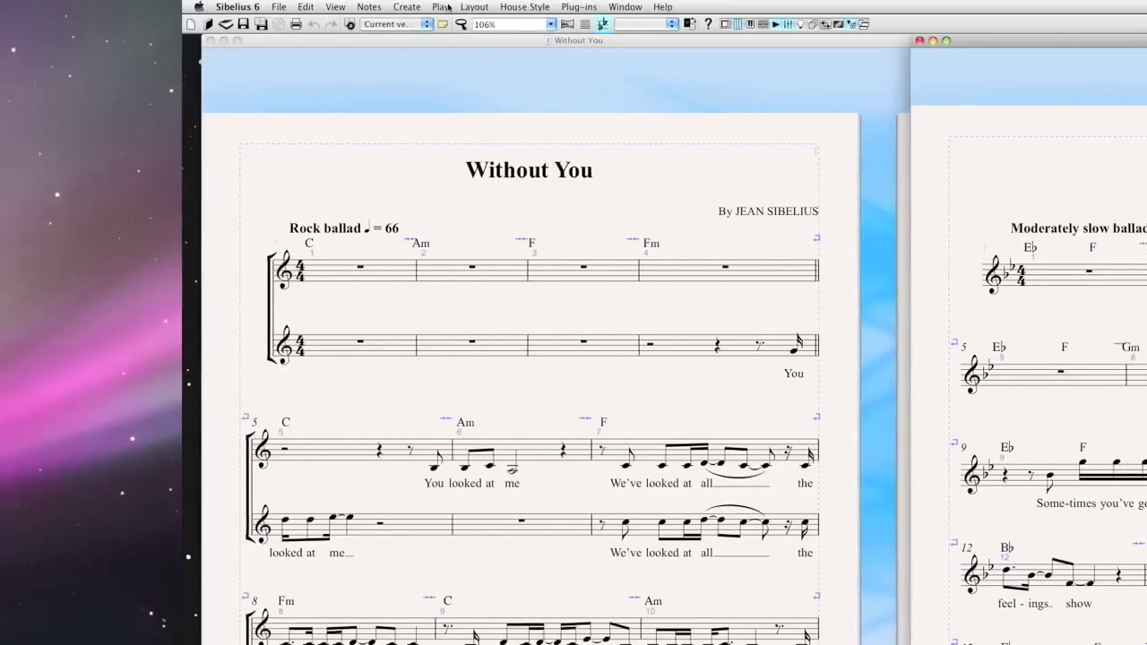
- Add a Soprano staff from Singers to Say Goodbye, giving it two staves
click(542, 6)
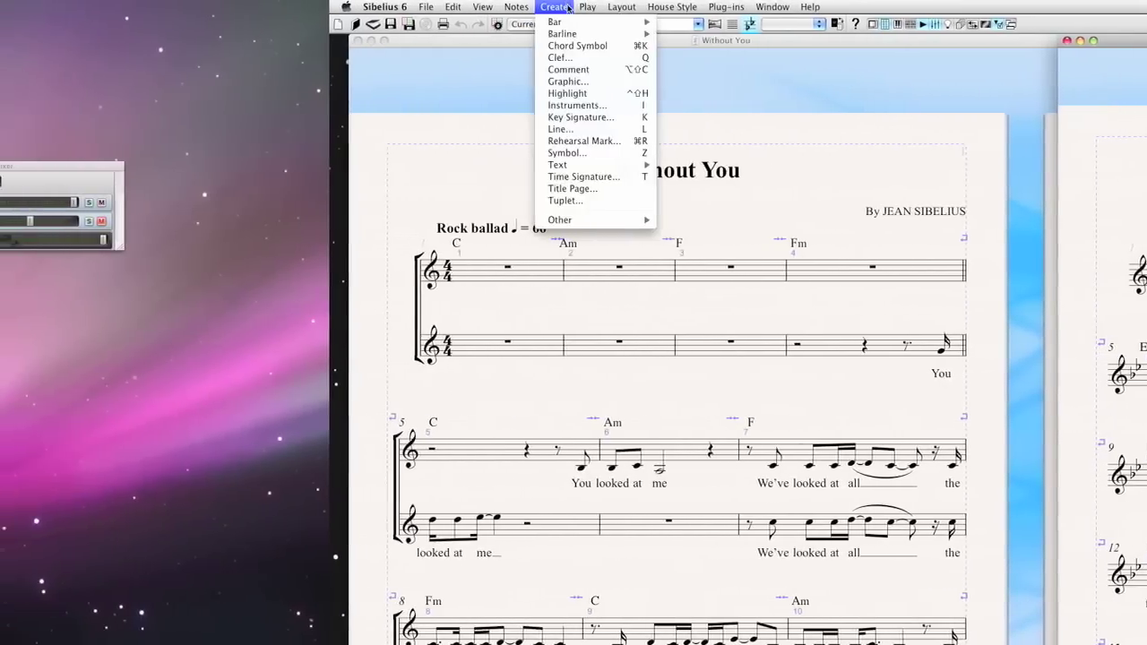
click(561, 105)
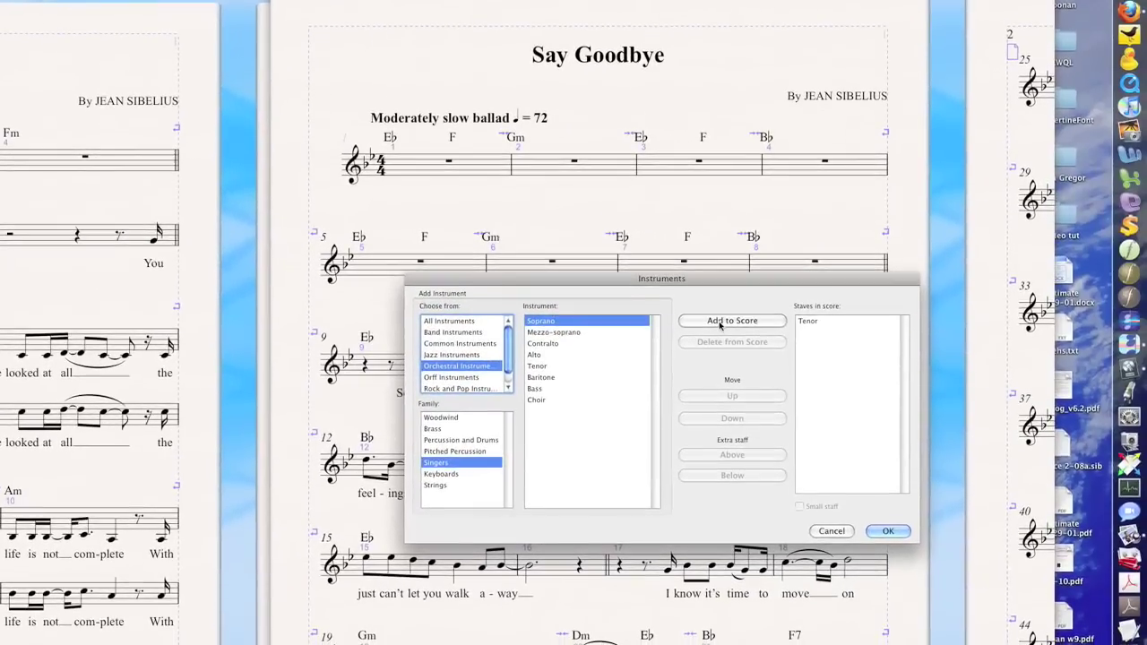
click(720, 323)
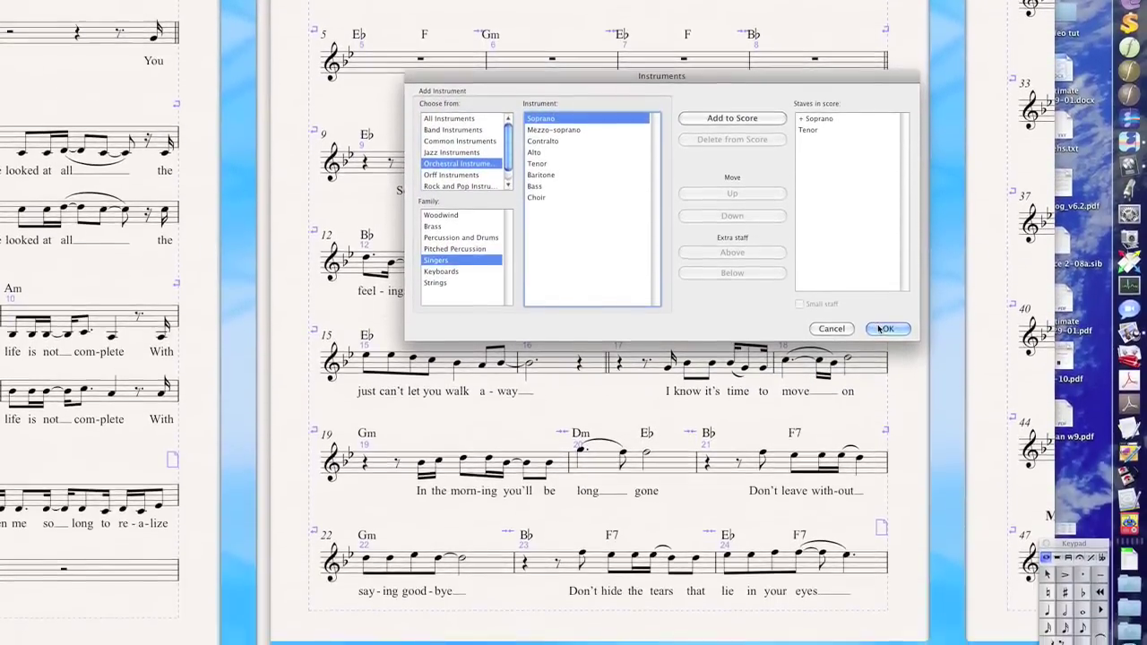
click(883, 329)
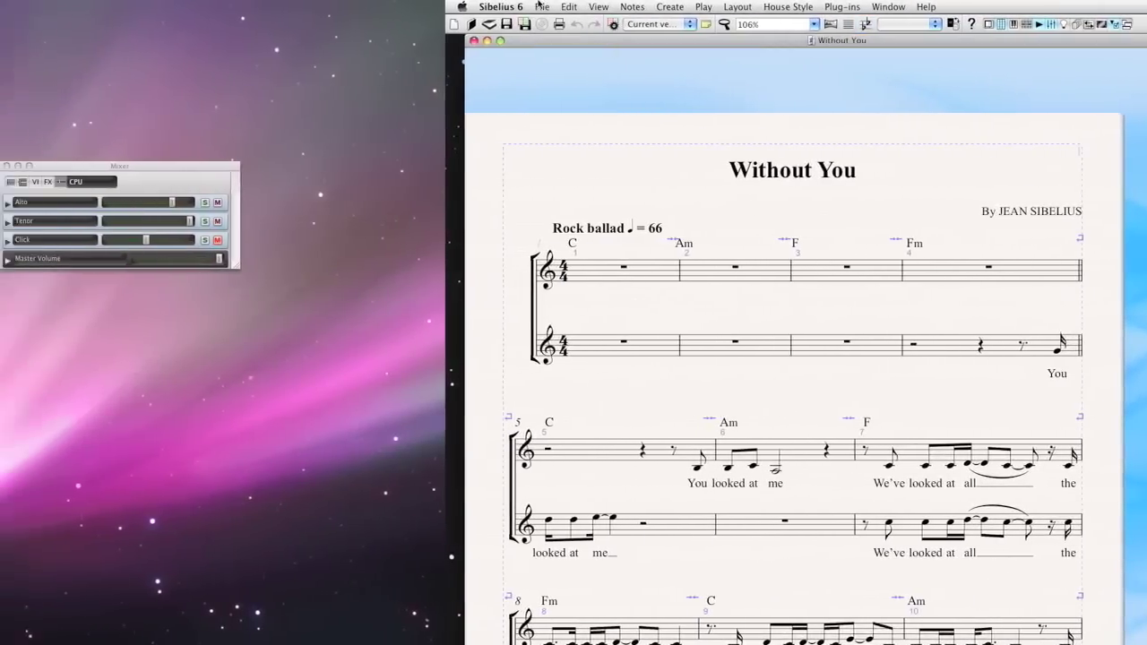
click(571, 6)
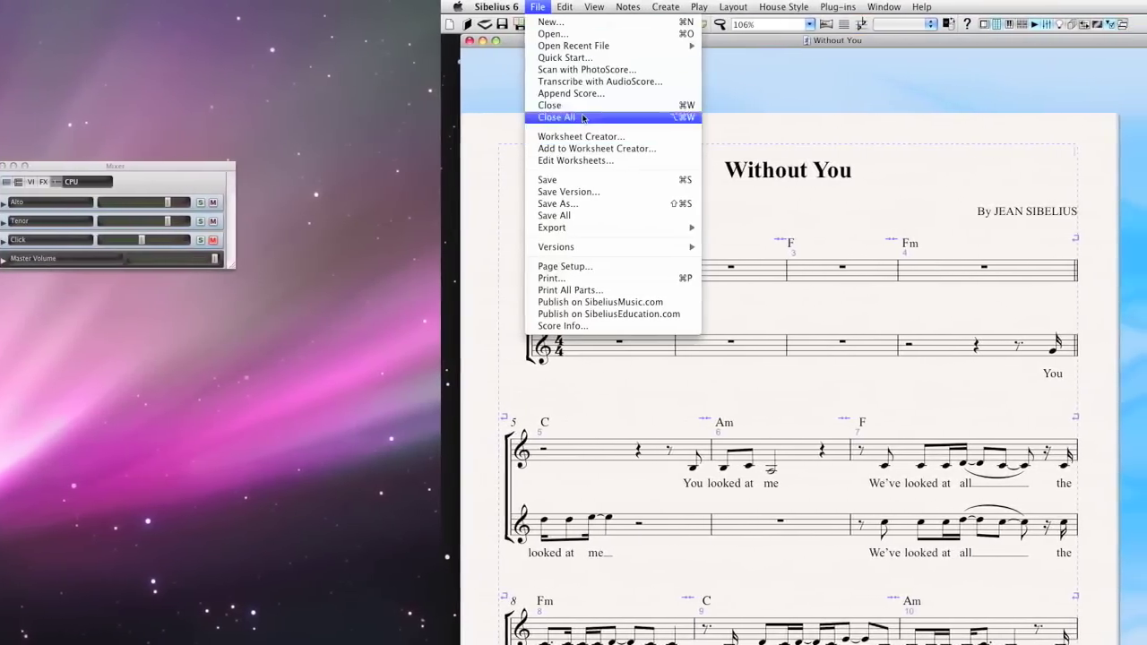
- Save the two-stave Say Goodbye score as Say Goodbye2.sib
click(573, 93)
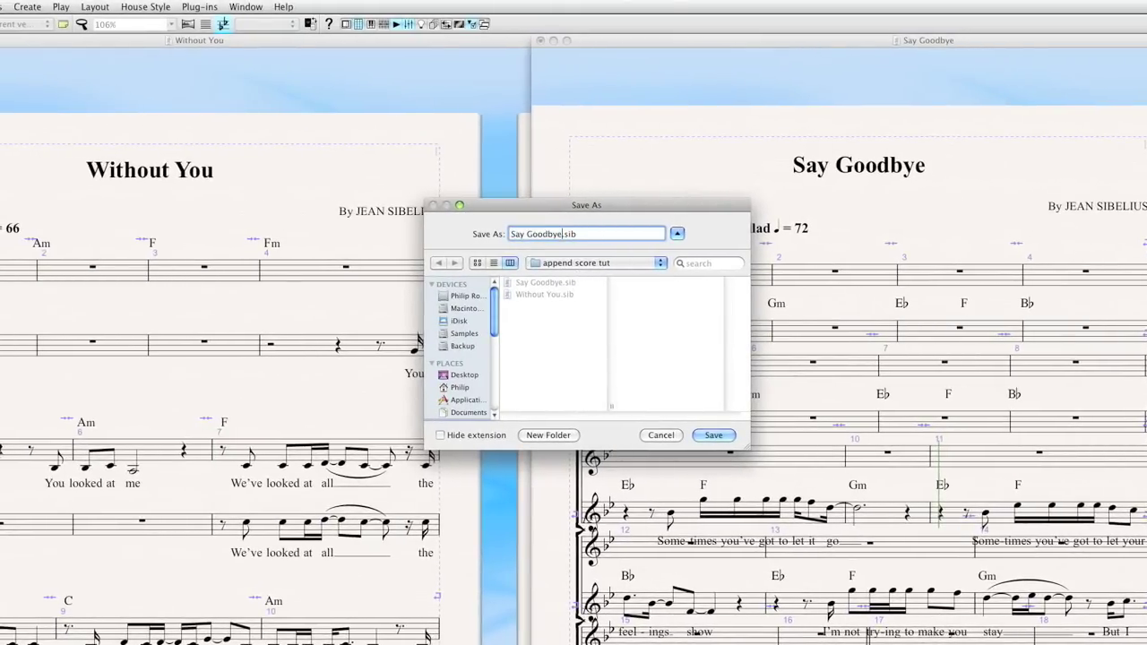
key(Return)
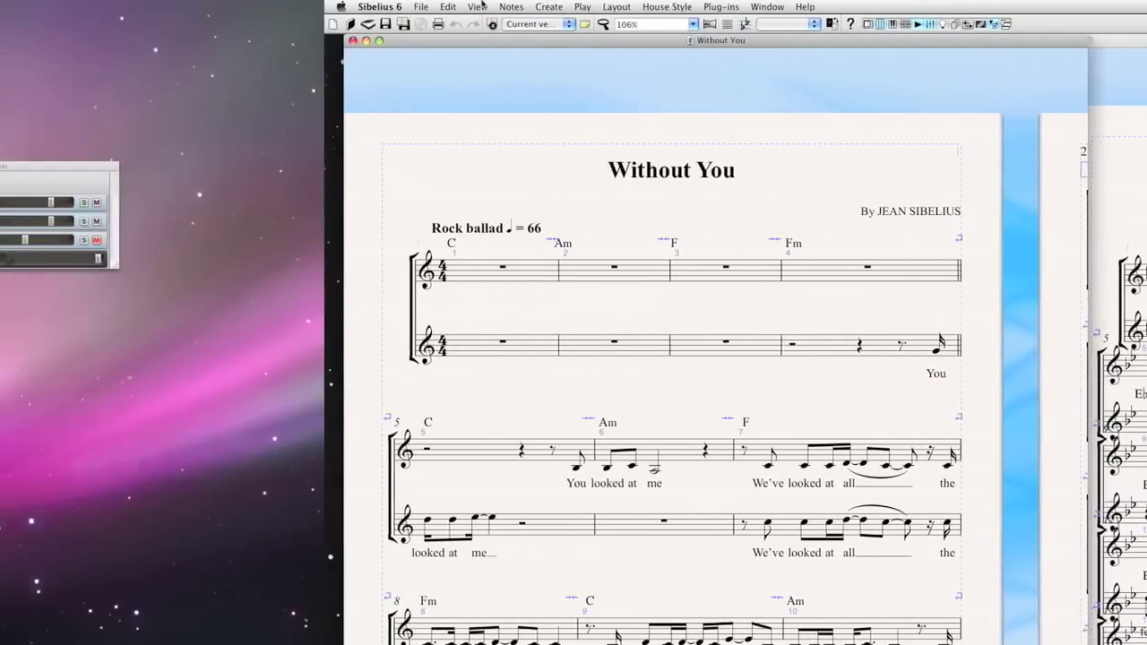
click(566, 8)
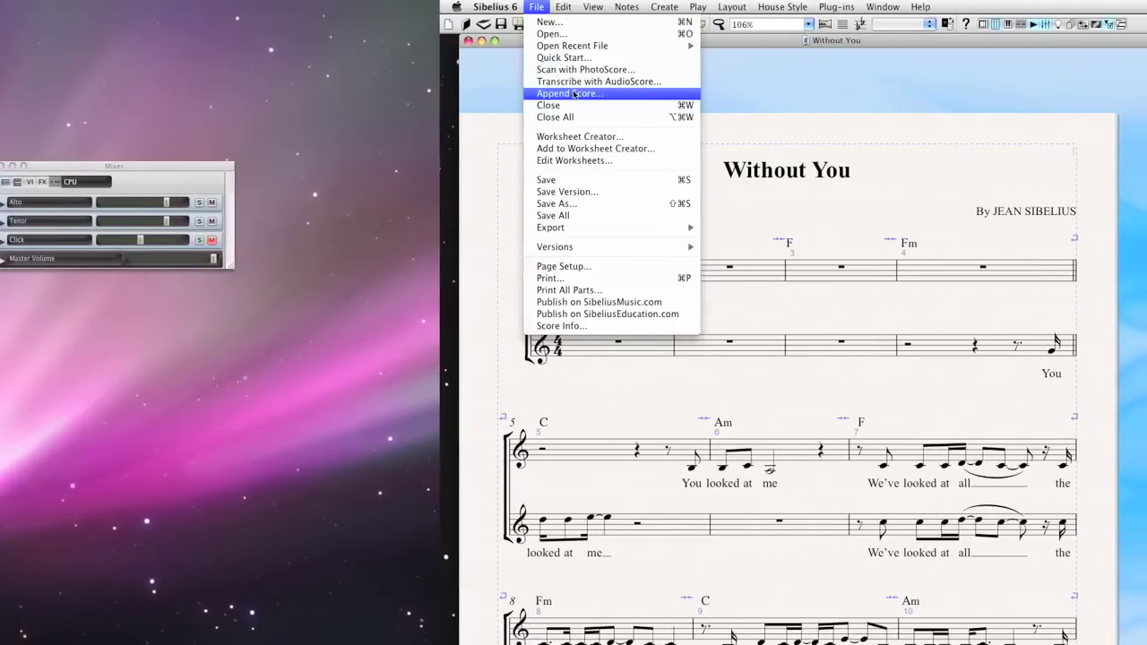
- Append Say Goodbye2.sib to Without You, accepting the Alto/Soprano name mismatch
click(598, 93)
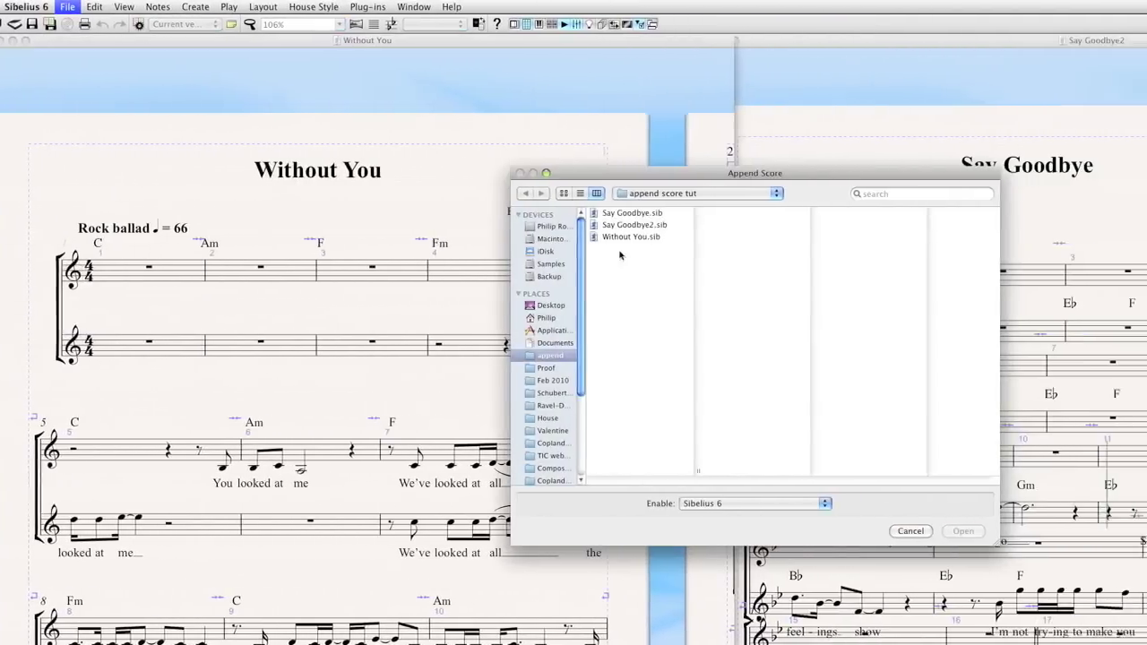
click(634, 225)
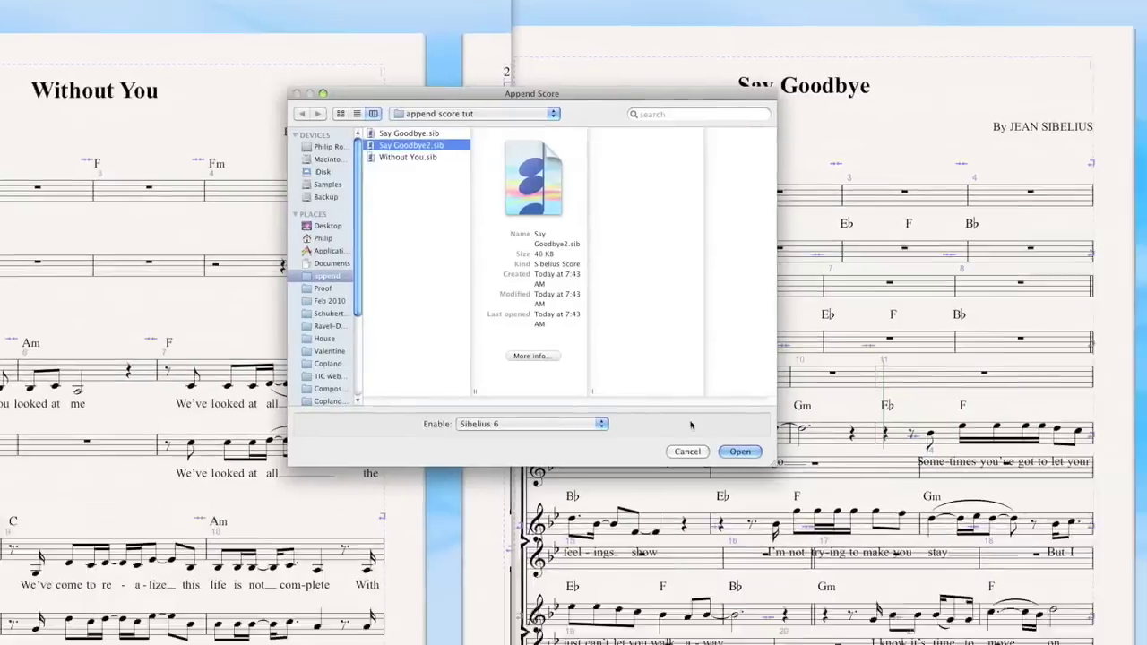
click(963, 531)
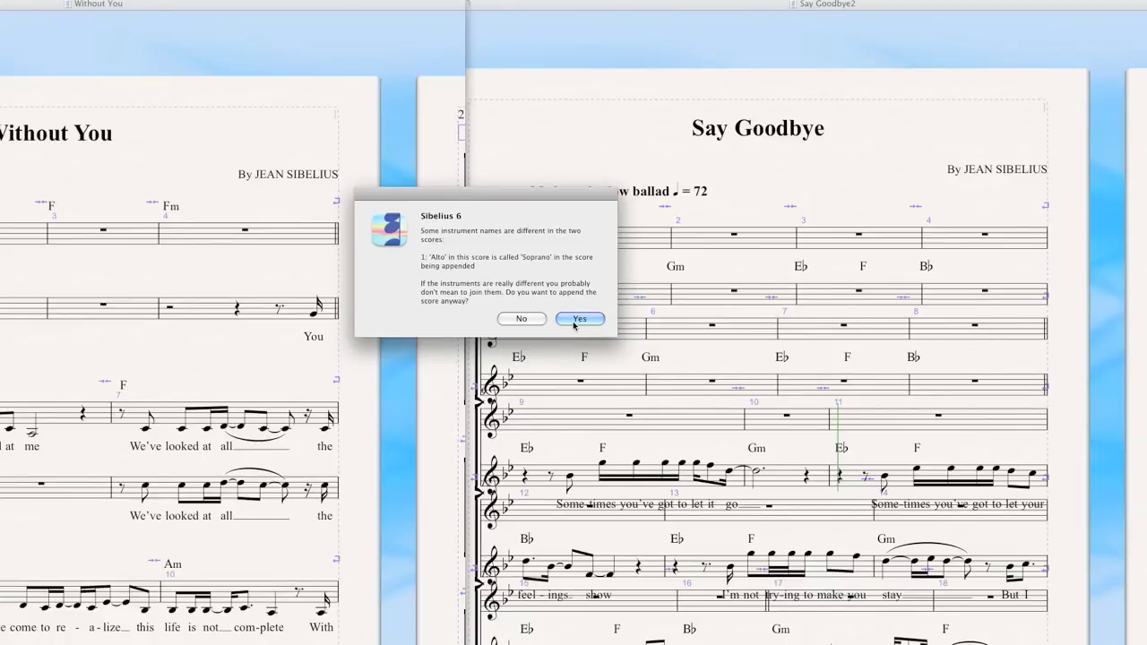
click(578, 319)
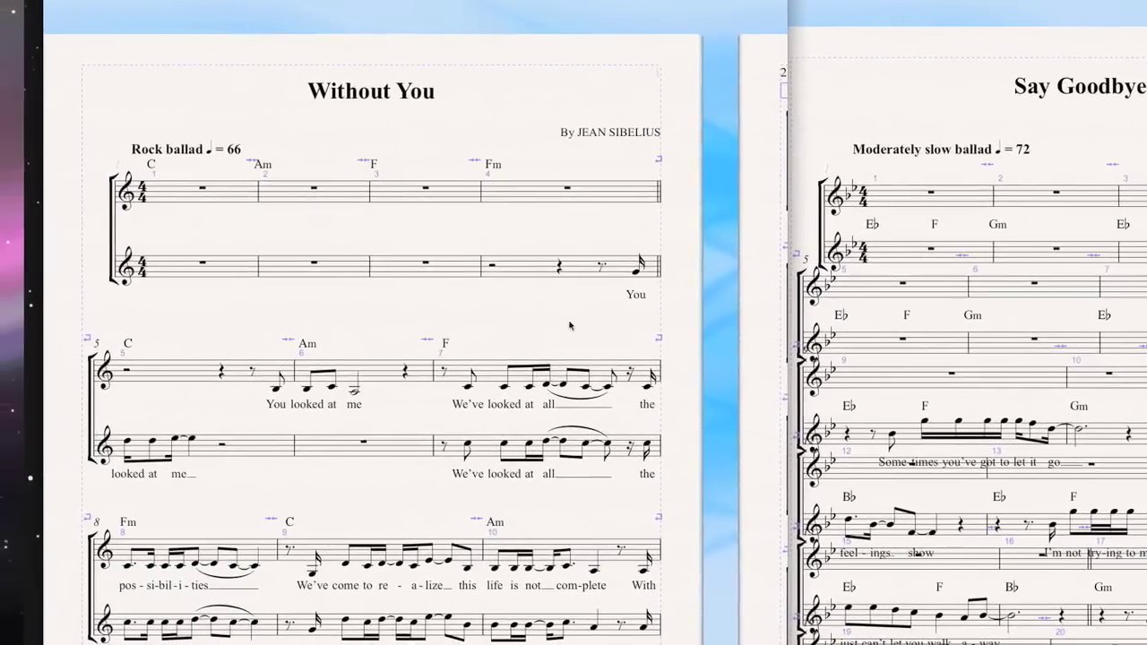
scroll(564, 327, down, 10)
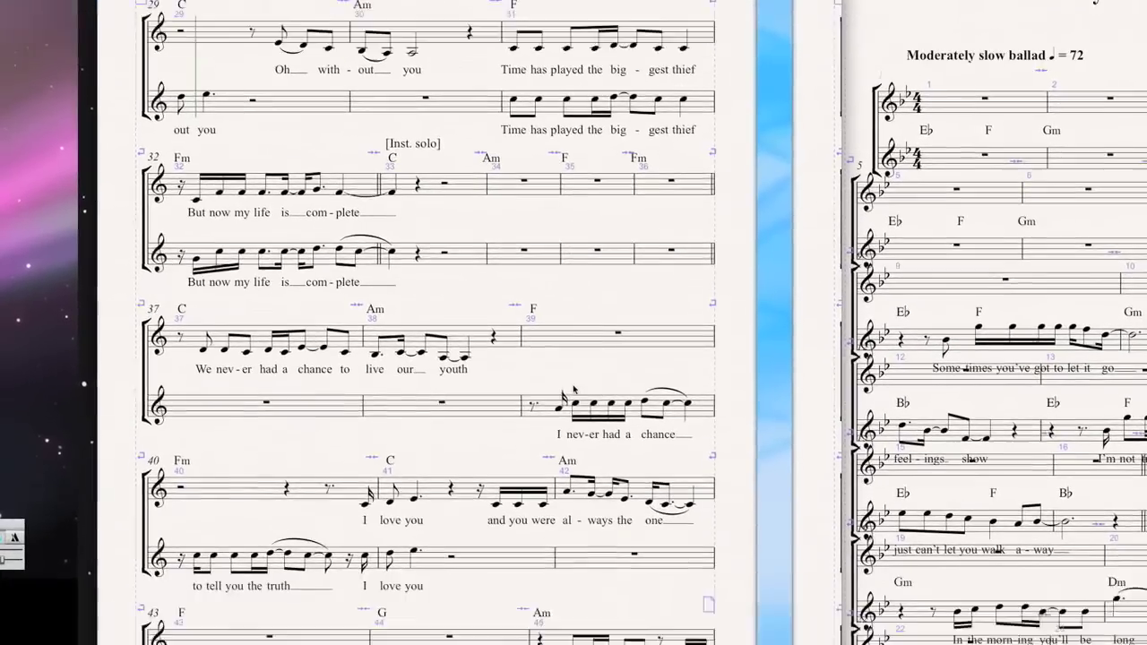
- Select the appended Say Goodbye music from its final system back to its start
scroll(573, 327, down, 10)
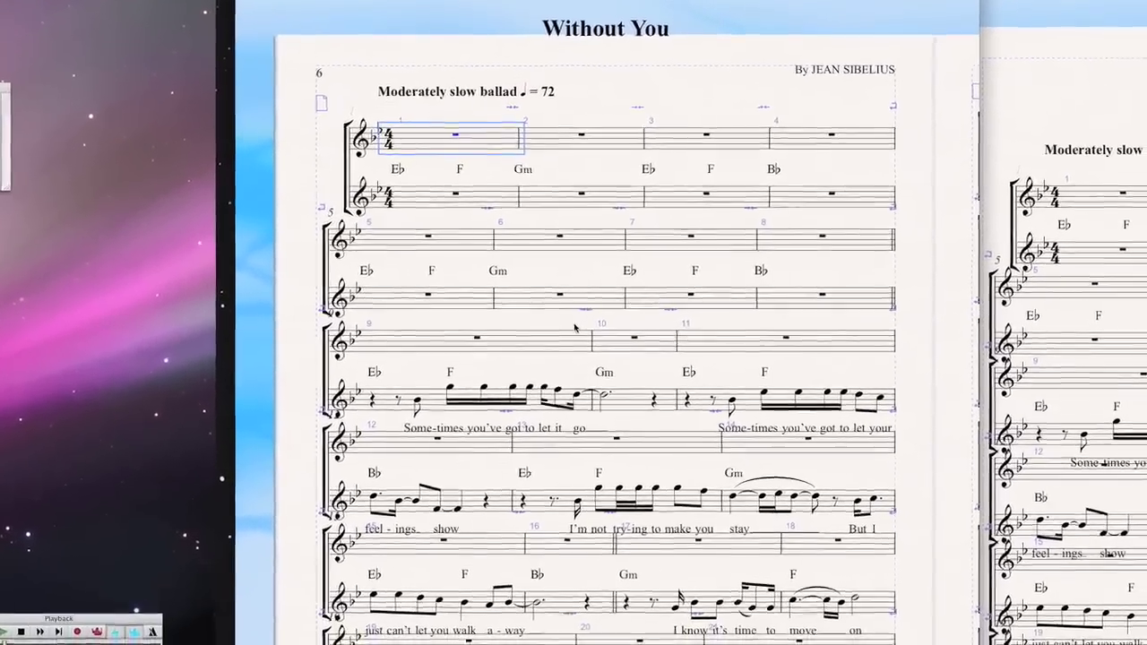
scroll(633, 409, right, 5)
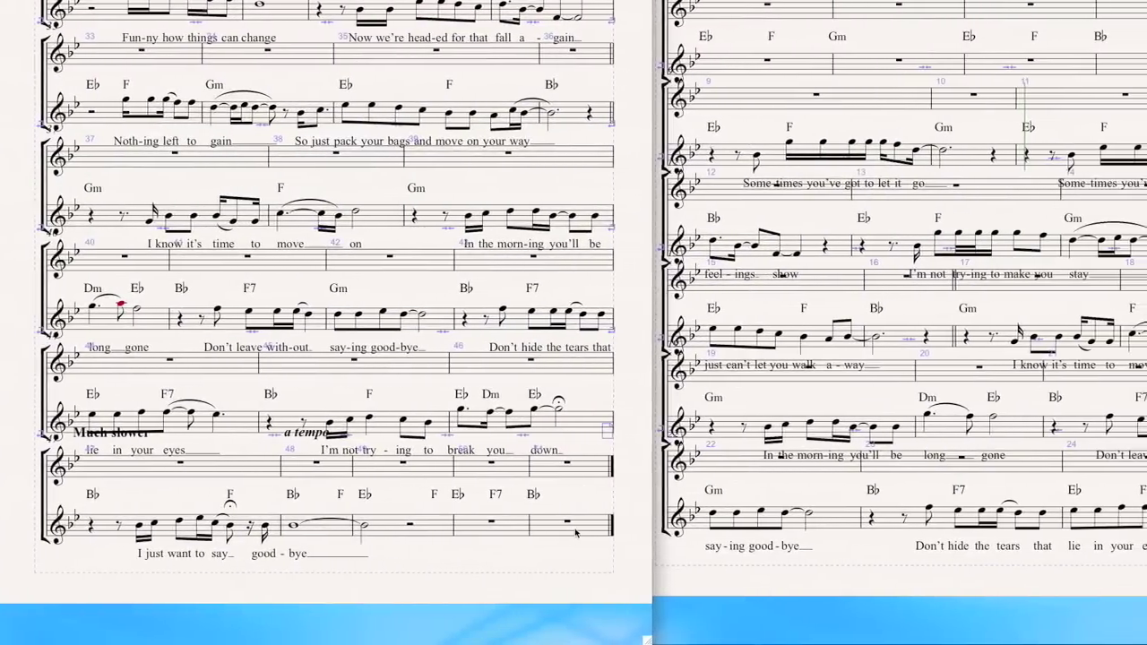
shift+click(575, 534)
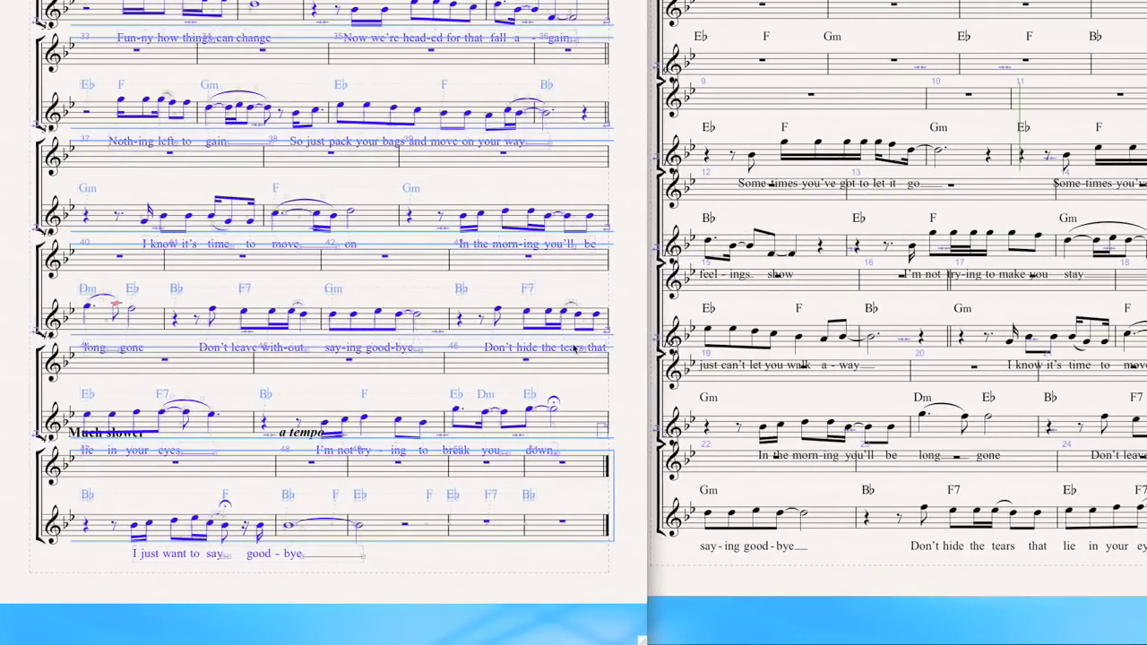
key(Page_Up)
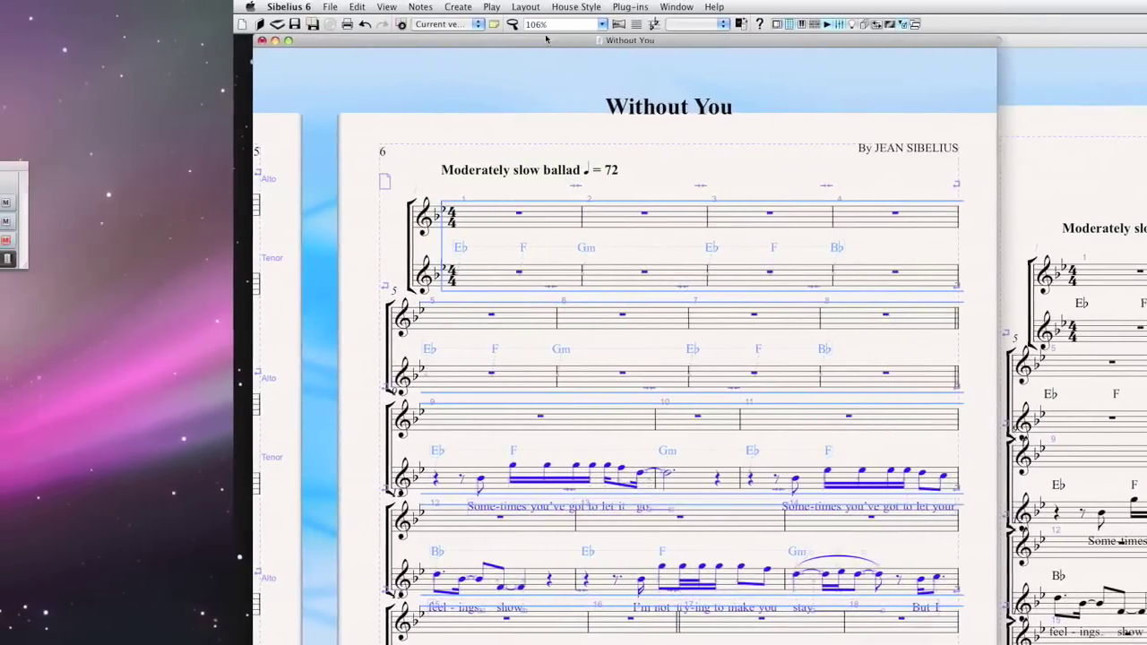
click(531, 6)
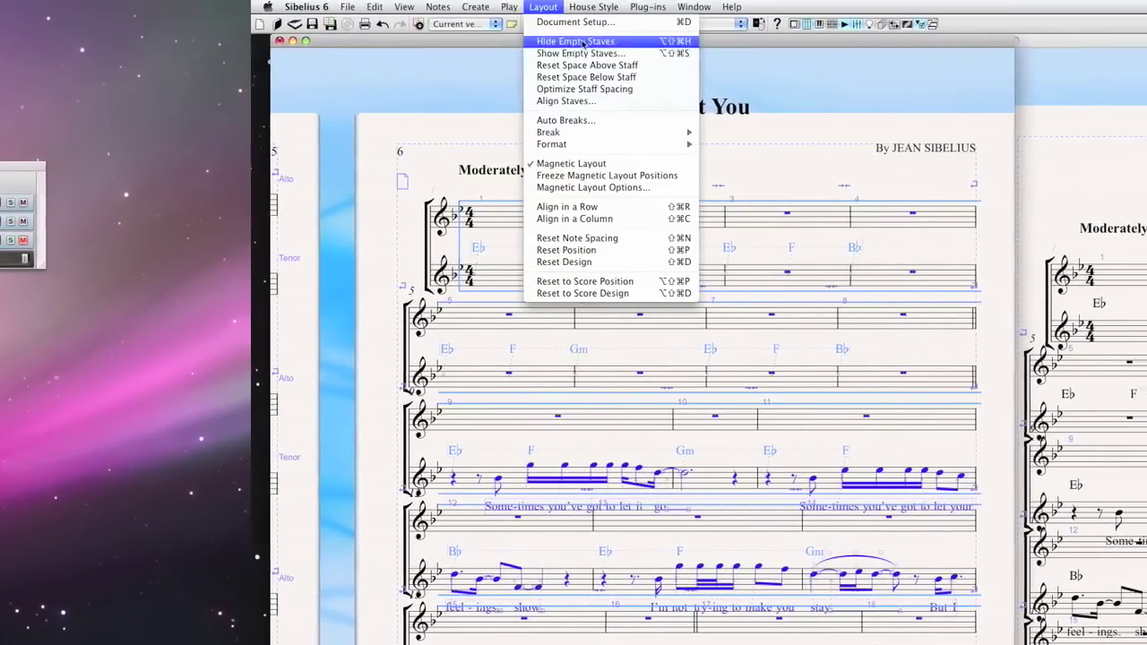
- Hide empty staves and check the appended Say Goodbye pages show only the used staff
click(573, 42)
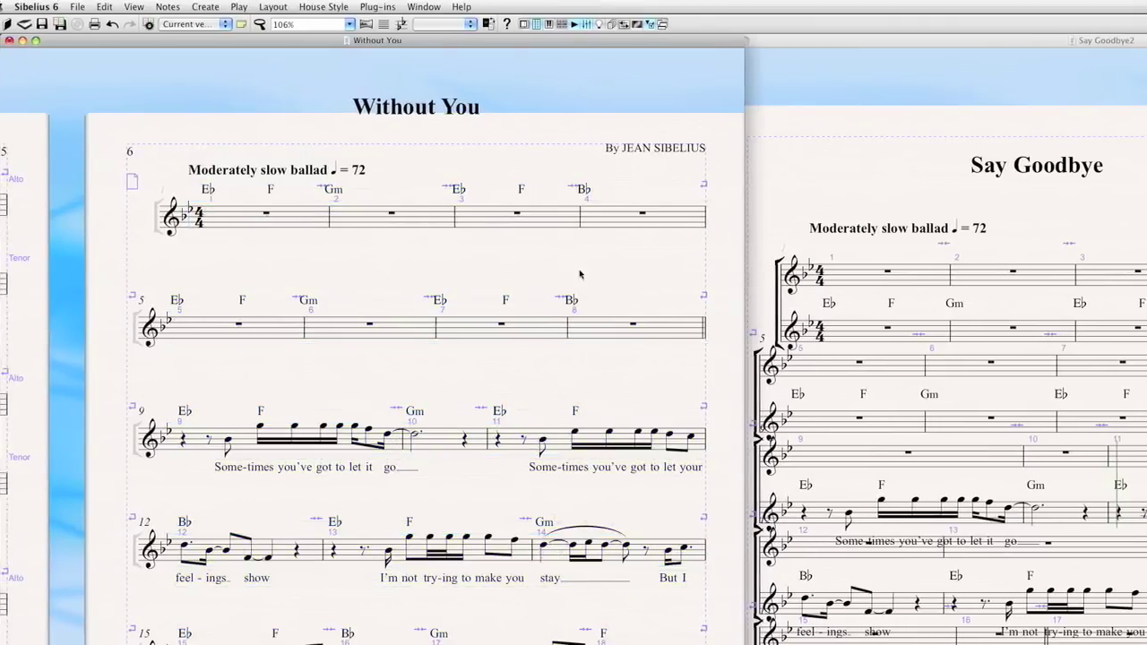
click(558, 225)
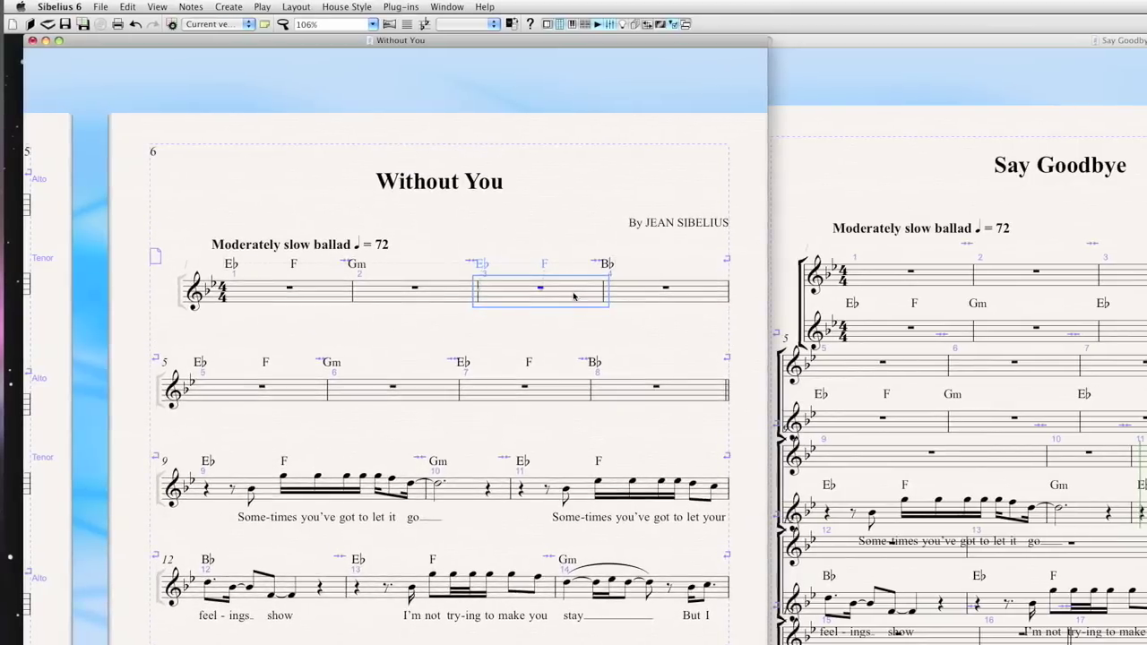
scroll(560, 337, right, 5)
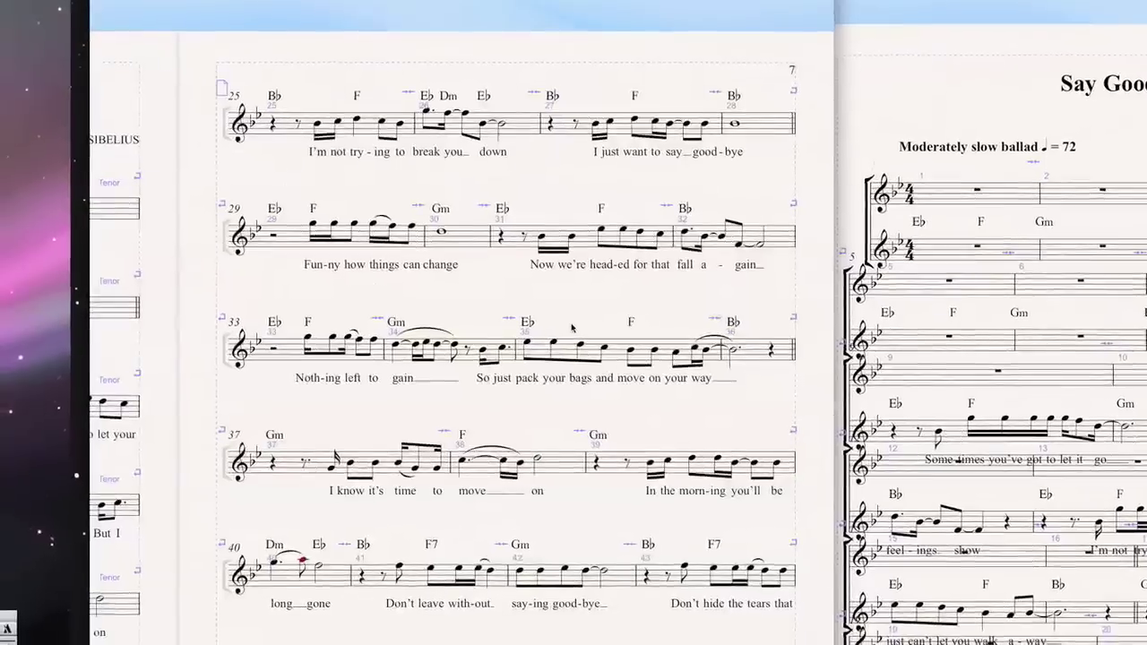
scroll(560, 337, left, 5)
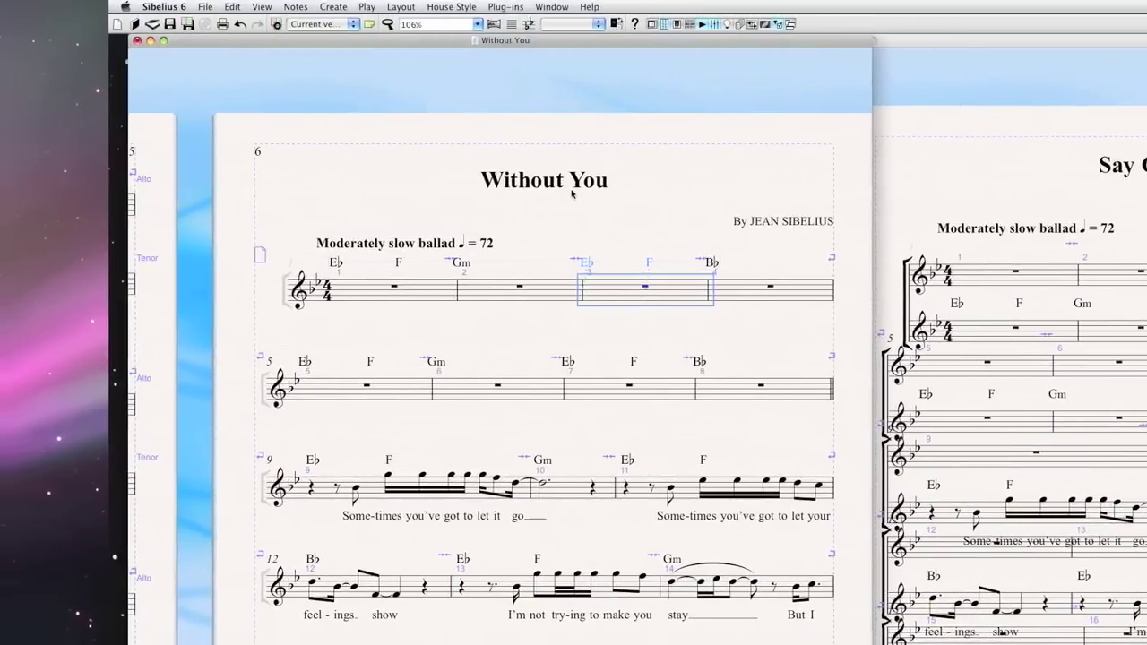
double_click(573, 186)
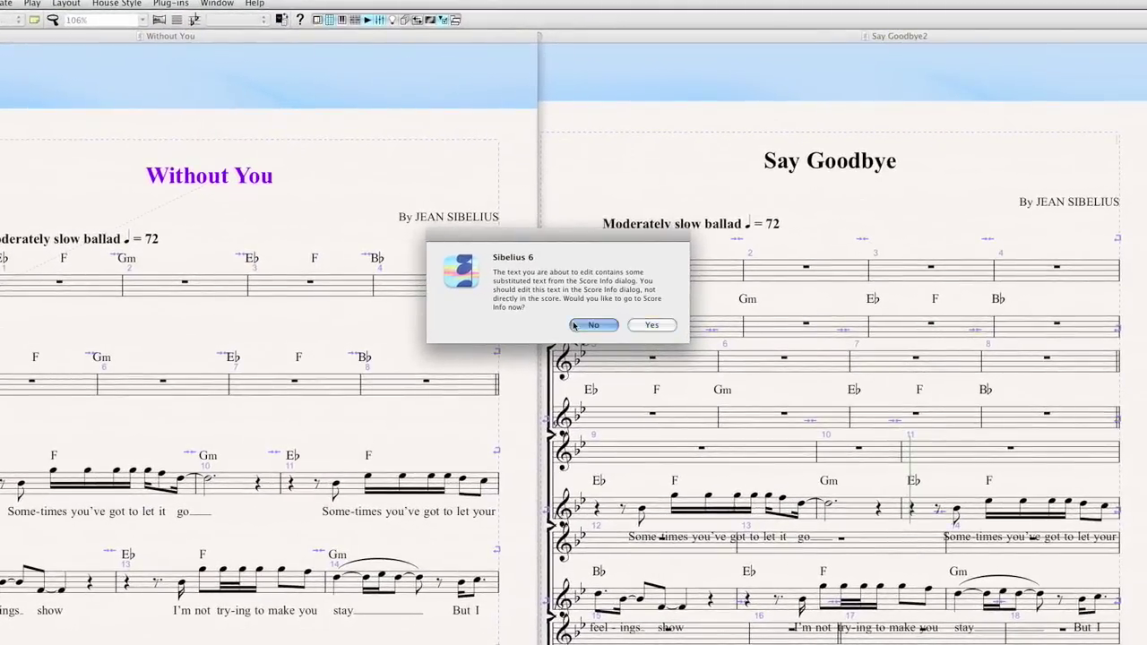
- Change the page 6 title text to 'Say Goodbye' directly in the score, not Score Info
click(662, 329)
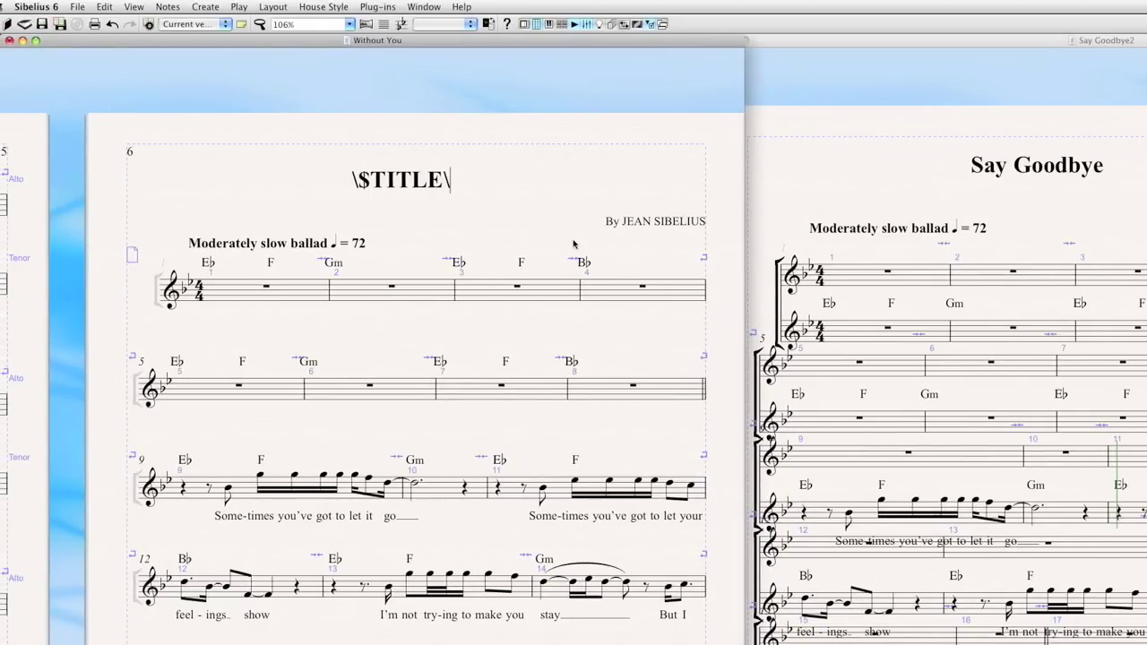
key(super+a)
text(Say)
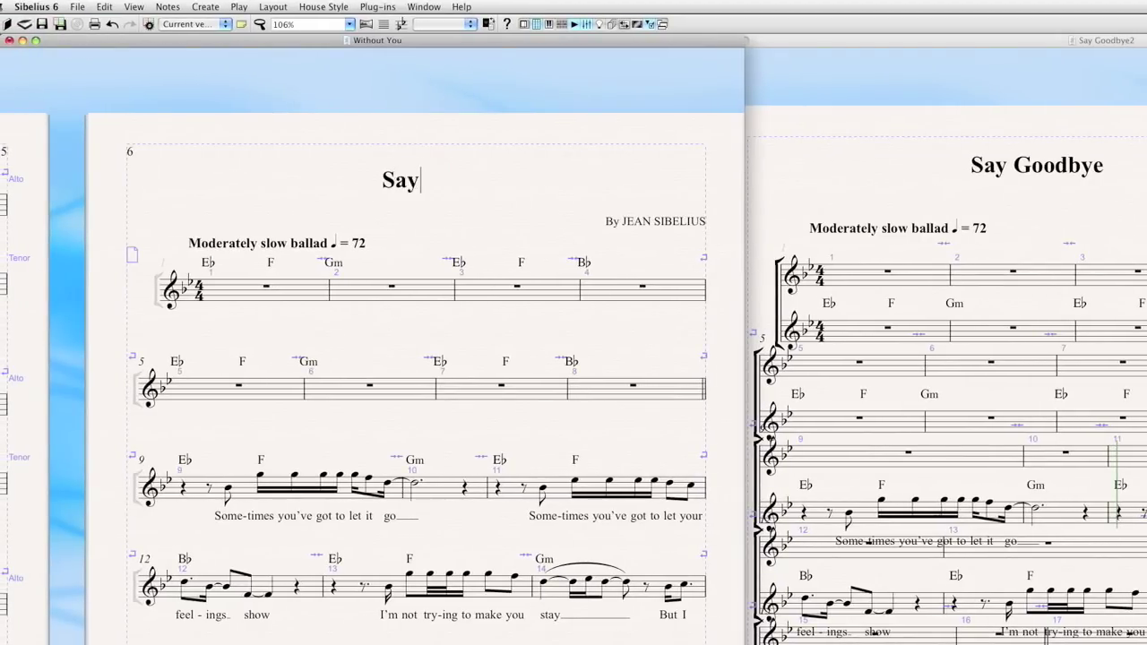
text( Goodbyw)
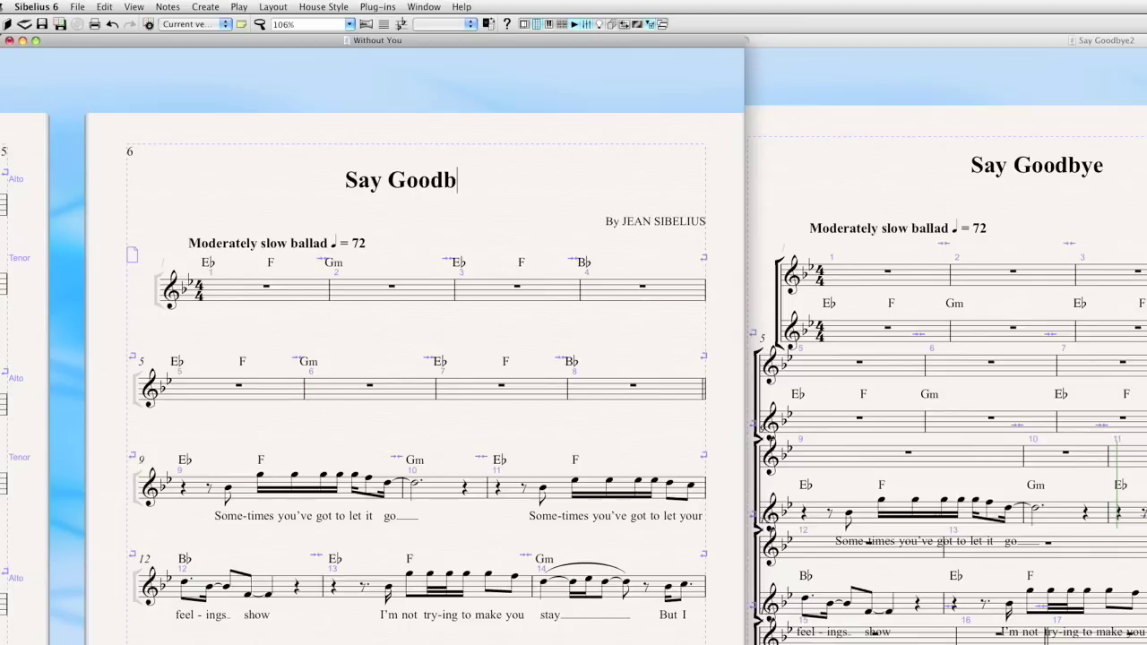
key(BackSpace)
text(e)
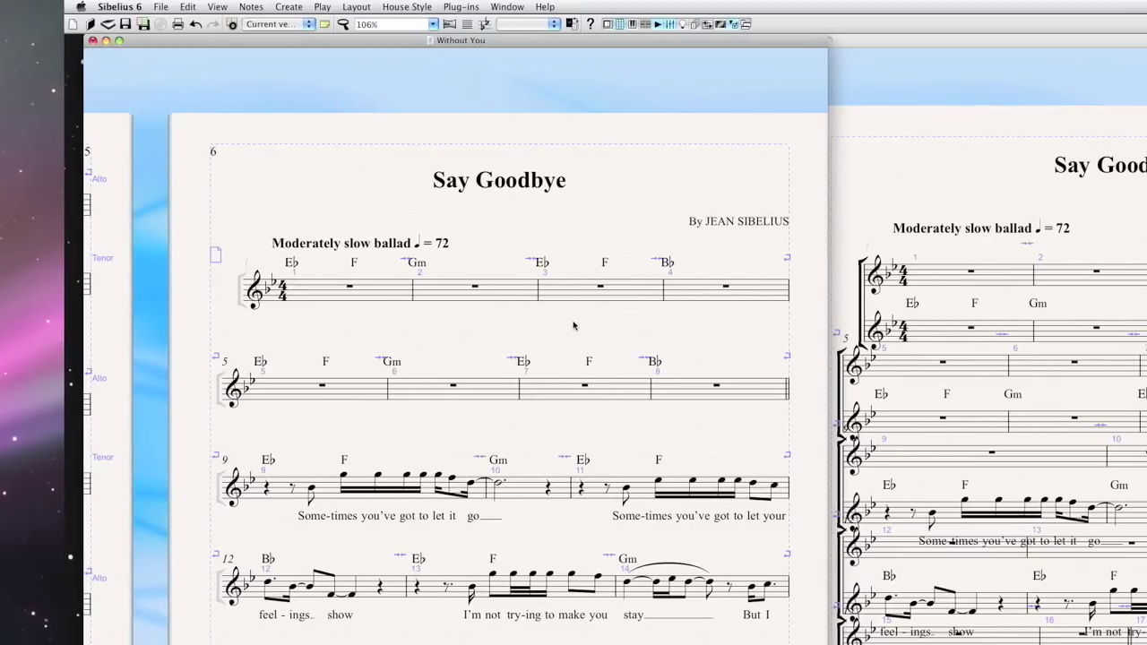
key(Page_Down)
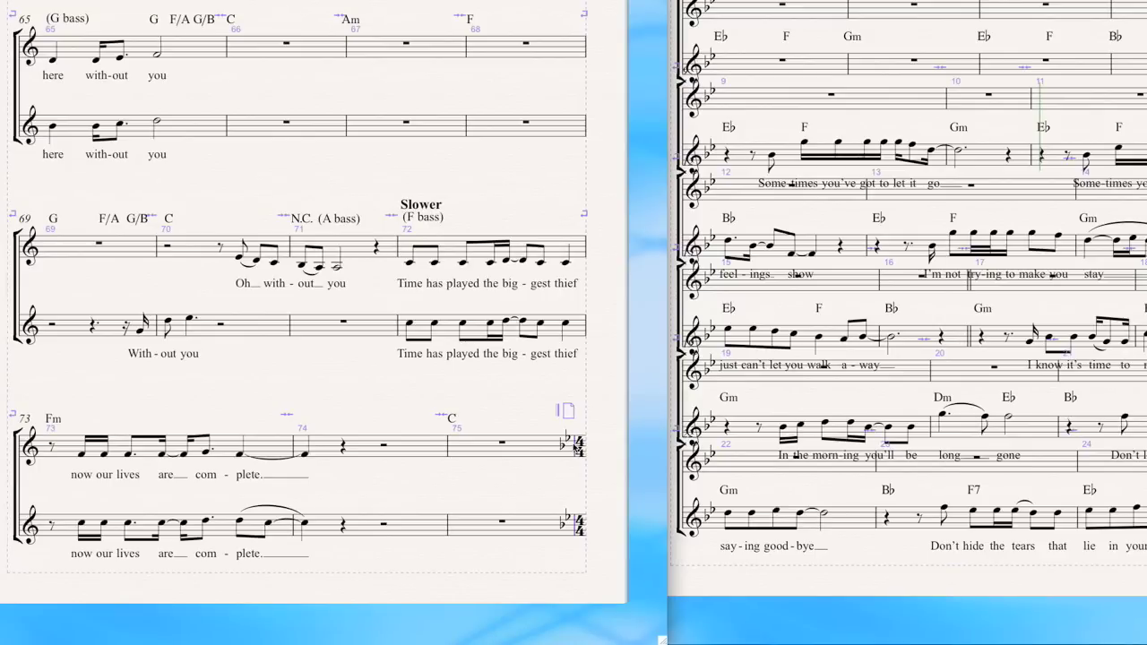
- Insert a hidden B♭ major key signature at the start of Say Goodbye
key(k)
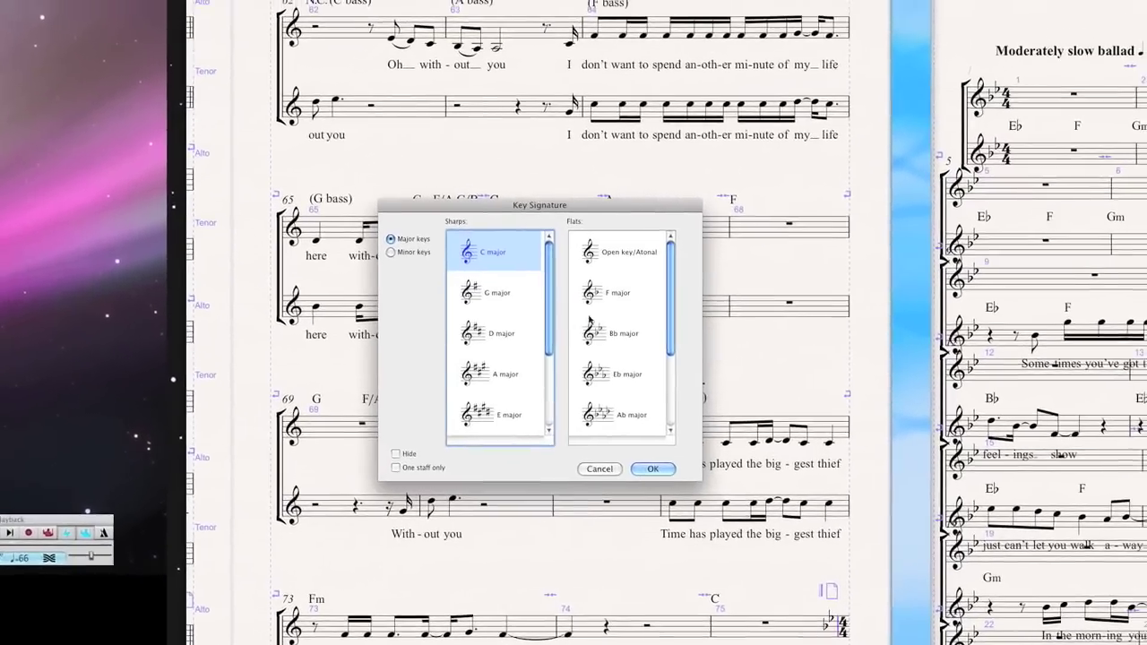
click(600, 331)
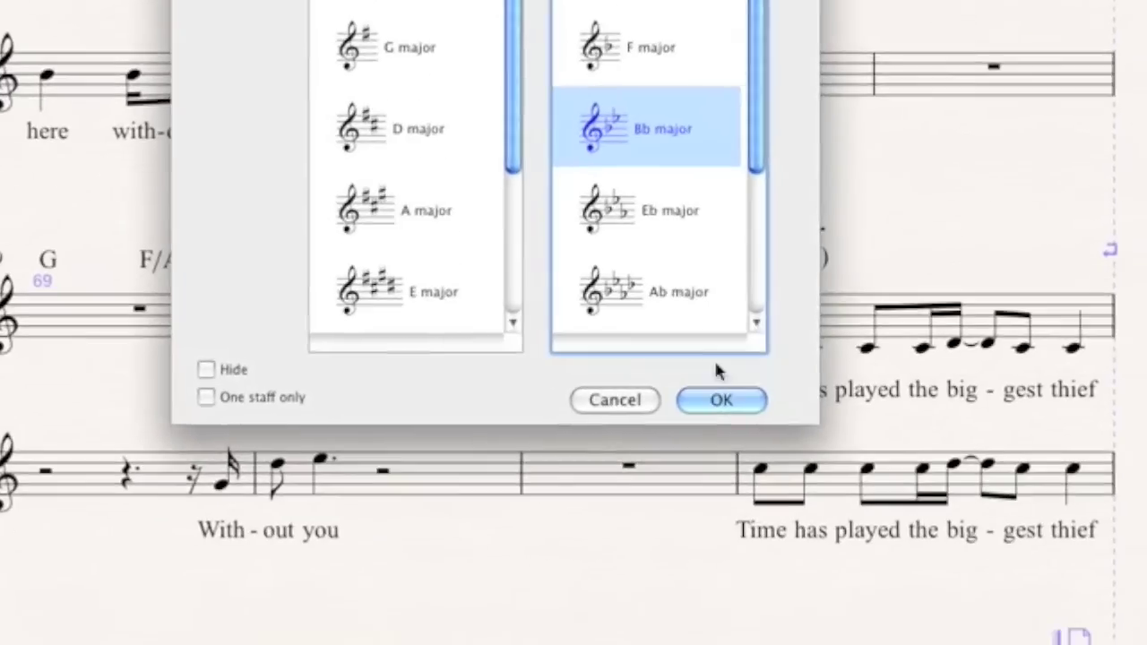
click(206, 369)
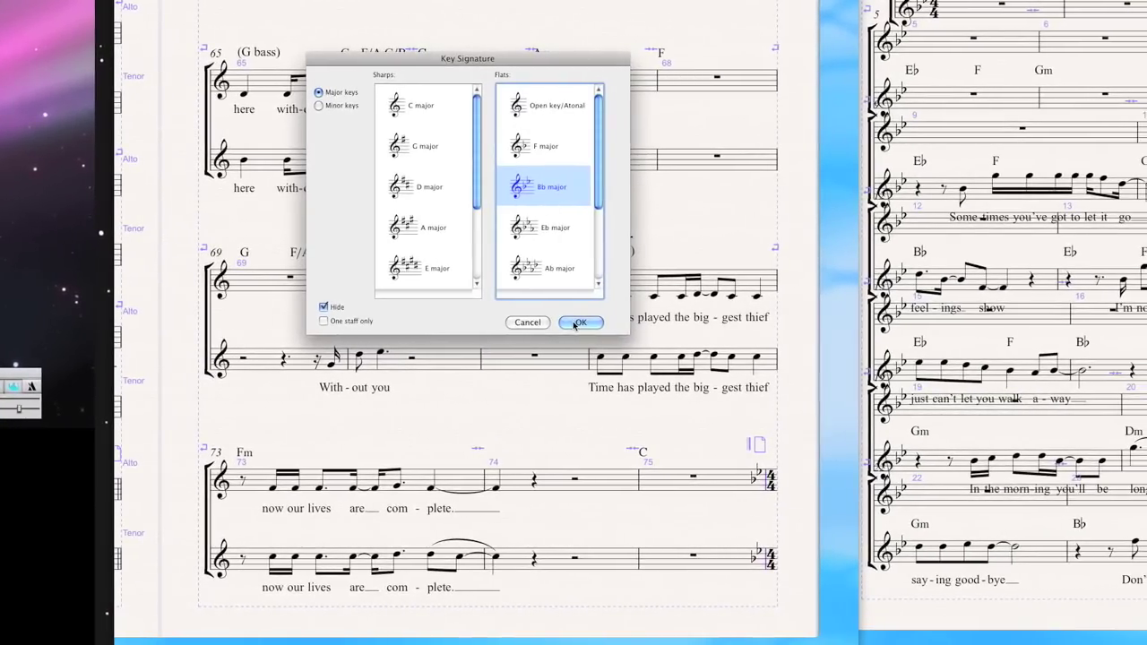
click(578, 323)
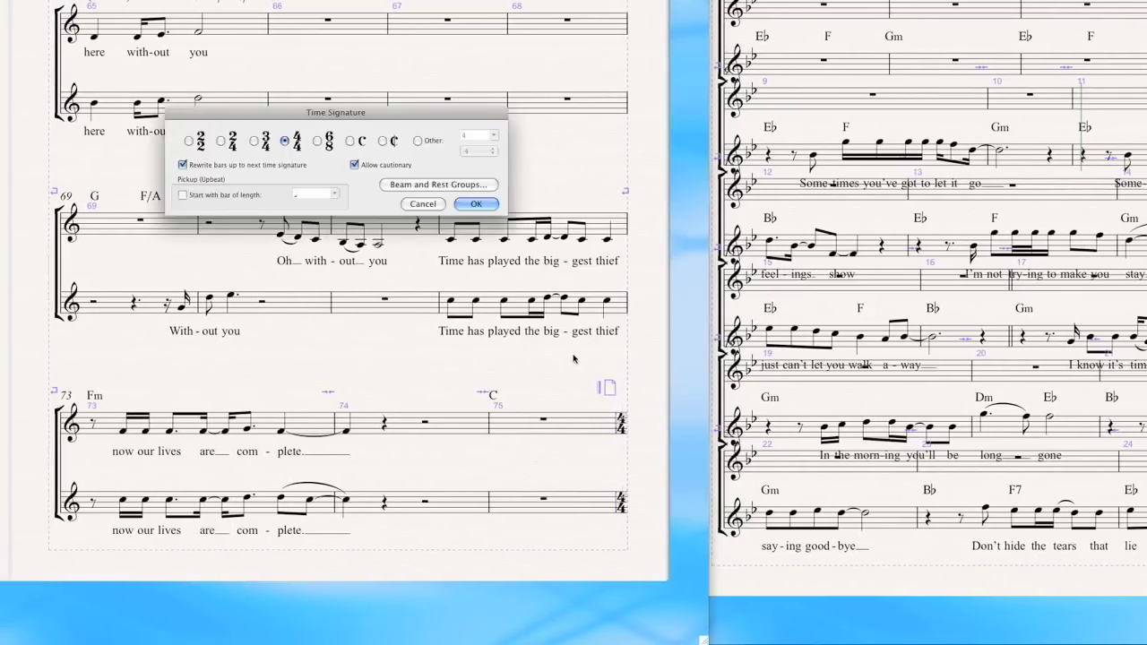
- Add a 4/4 time signature with Rewrite bars and Allow cautionary turned off
key(t)
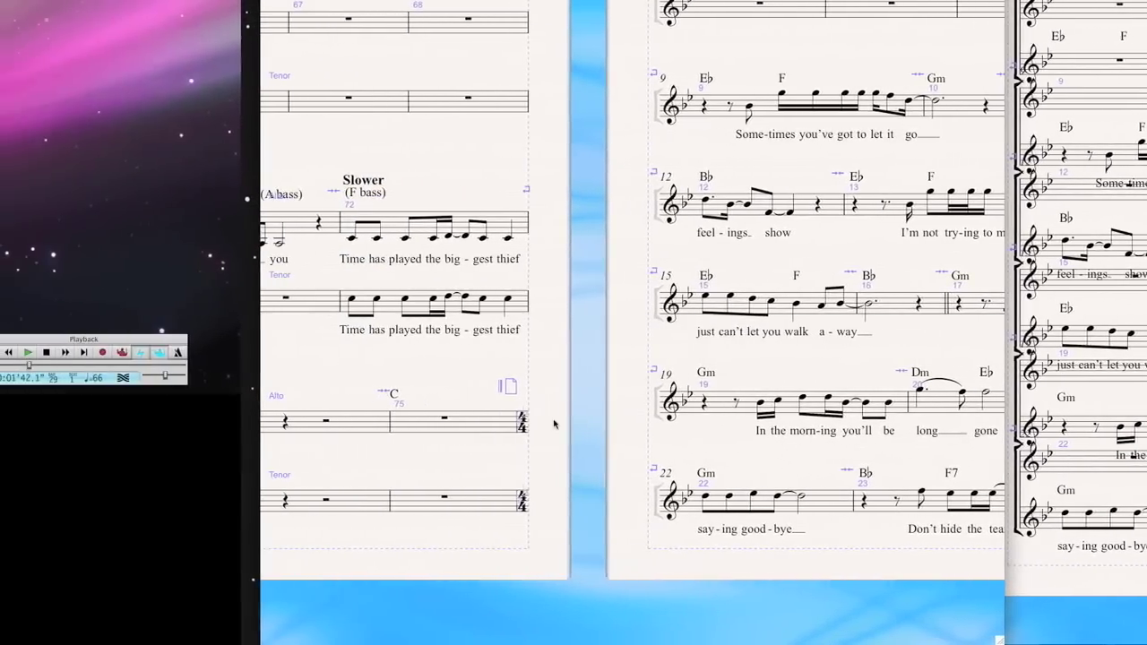
key(t)
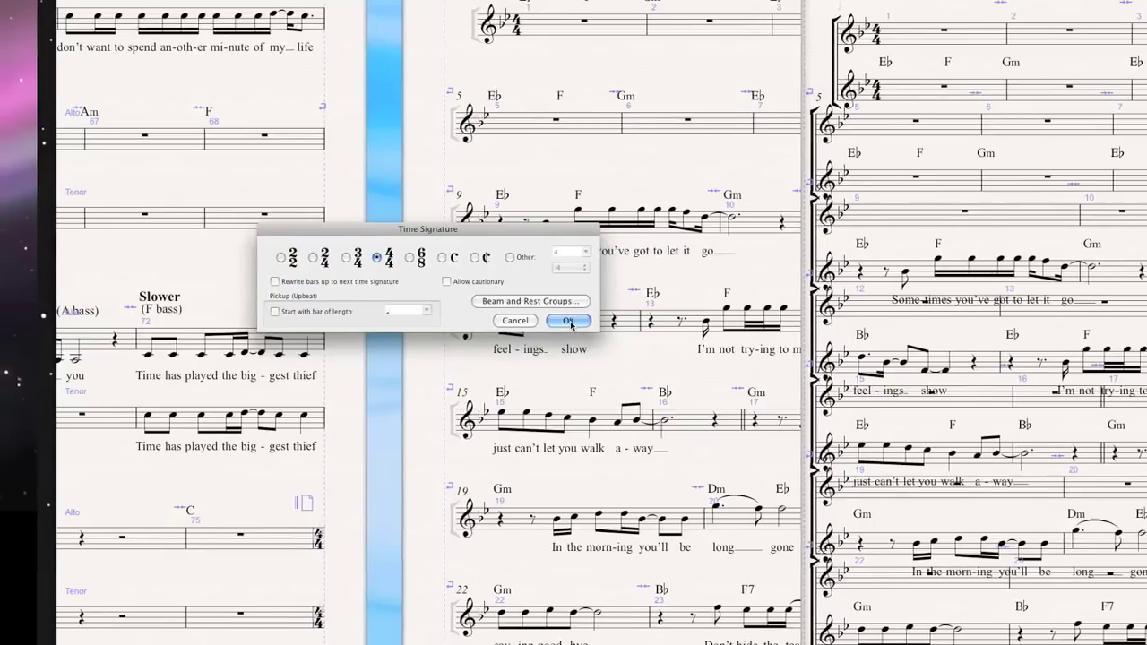
click(557, 313)
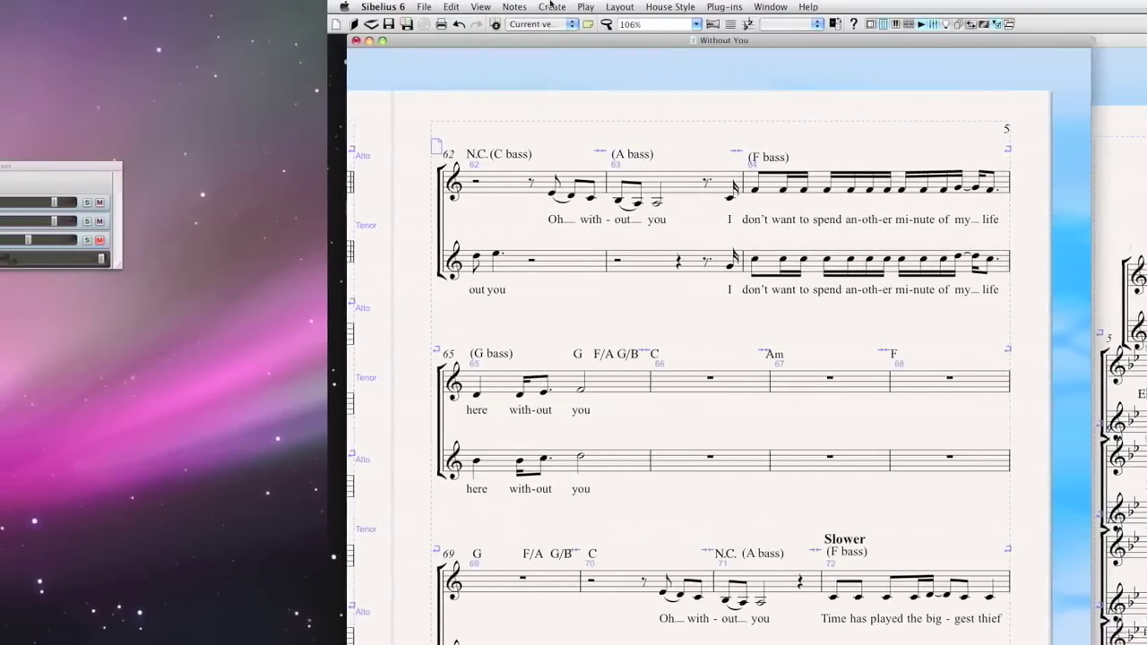
- Add a final barline after bar 75 of Without You, then check that bar's ending
click(574, 6)
mouse_move(626, 33)
click(681, 80)
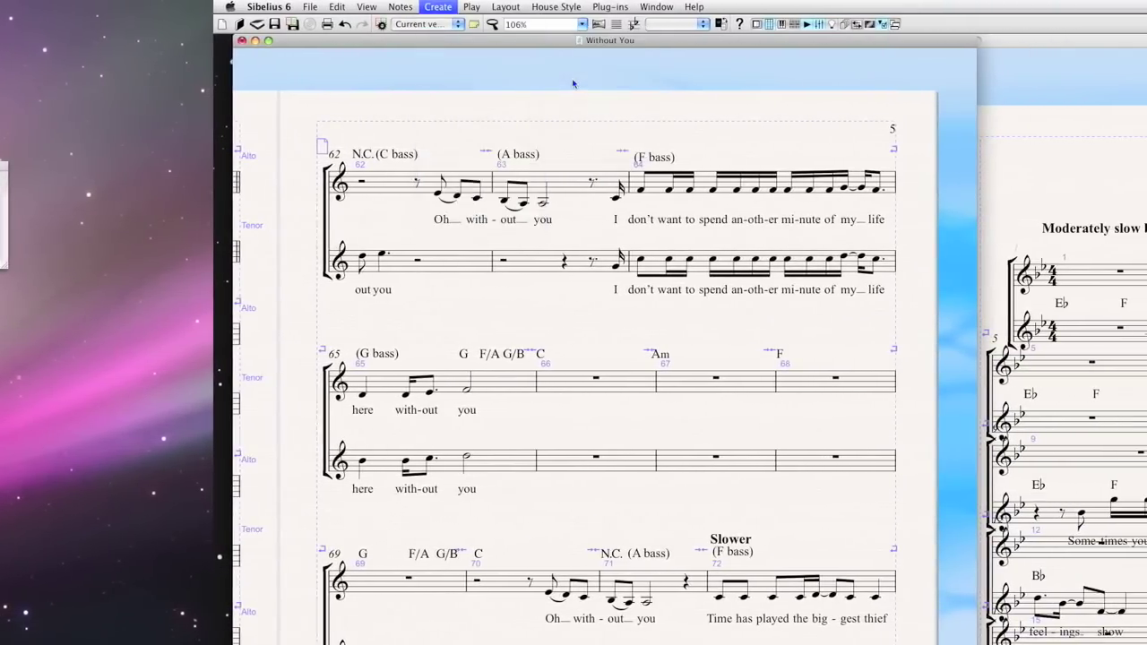
key(Home)
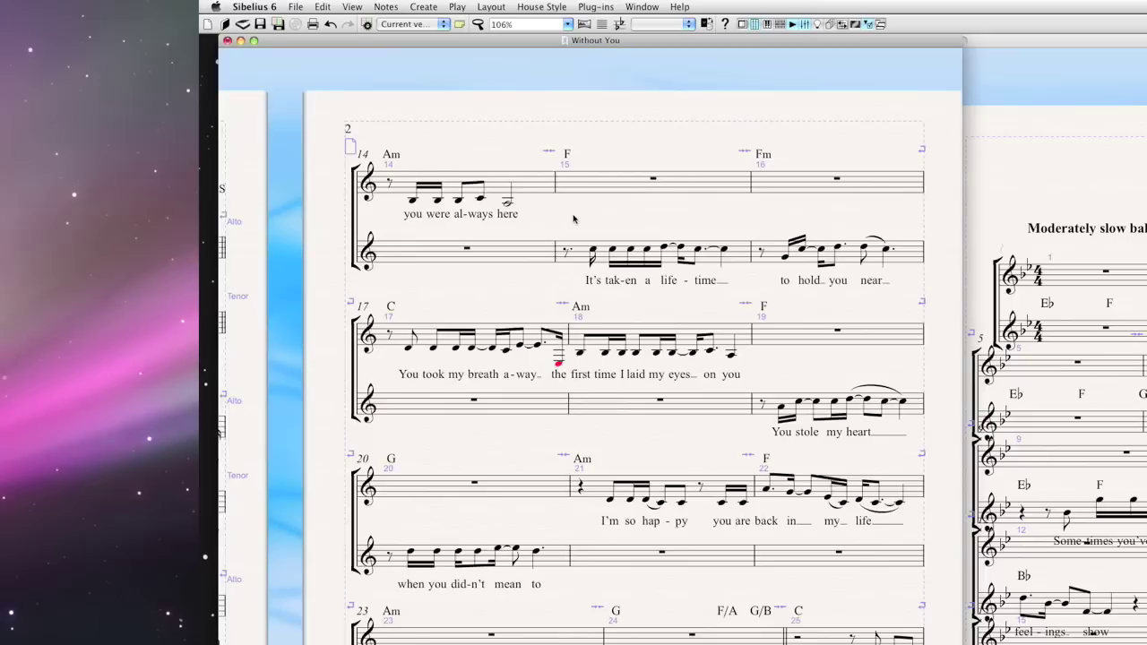
key(End)
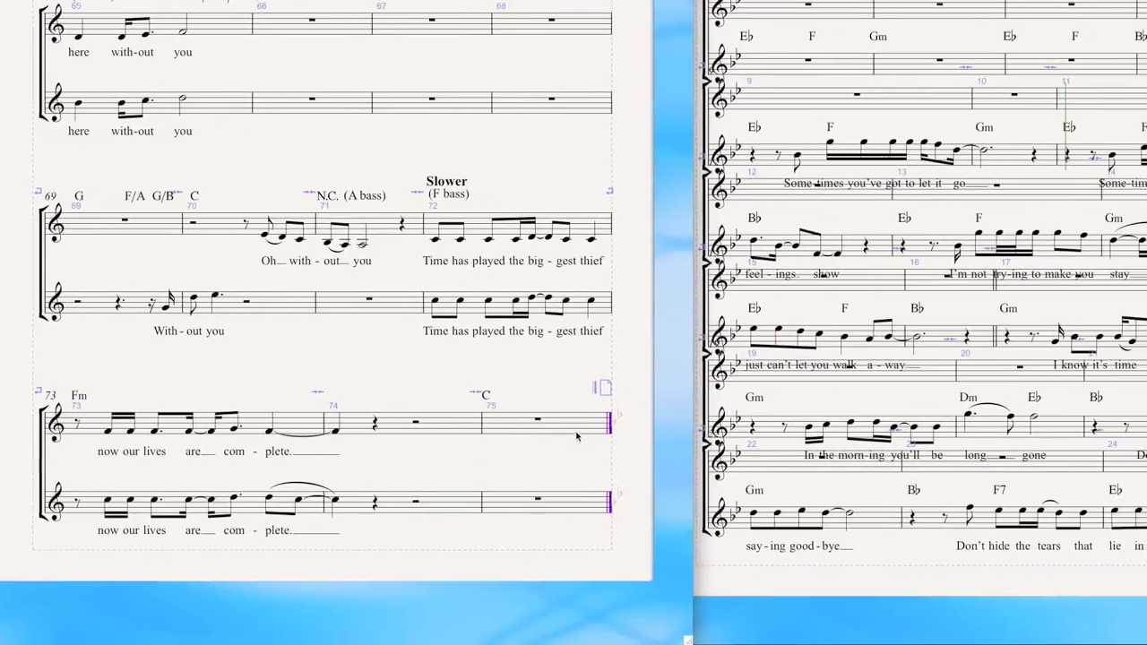
click(576, 432)
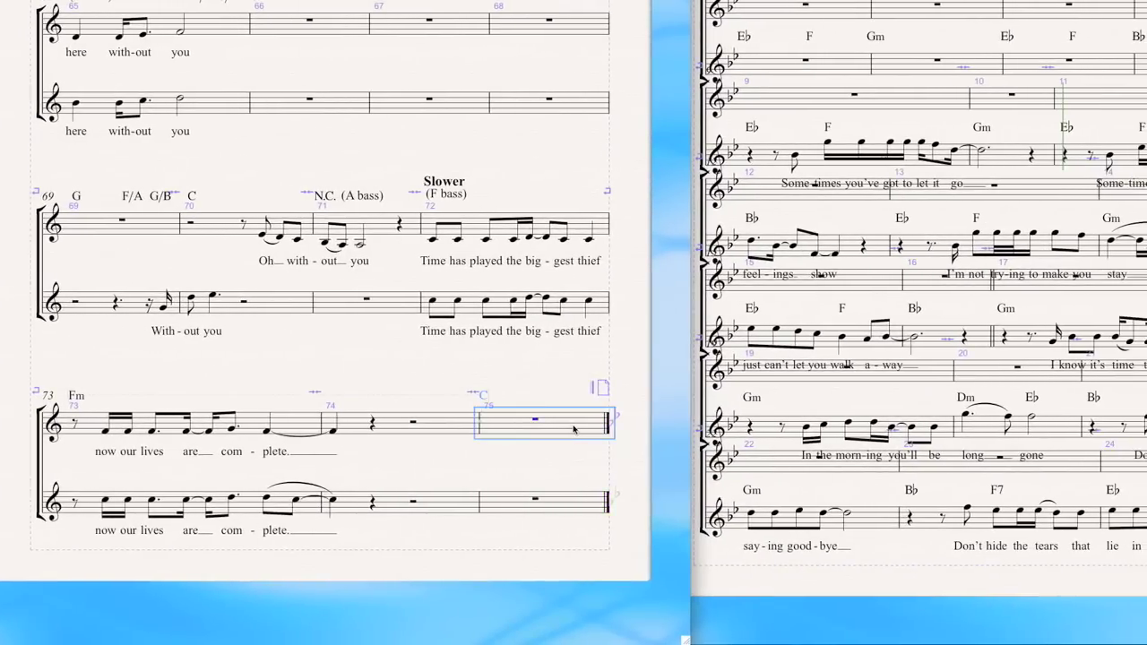
click(554, 378)
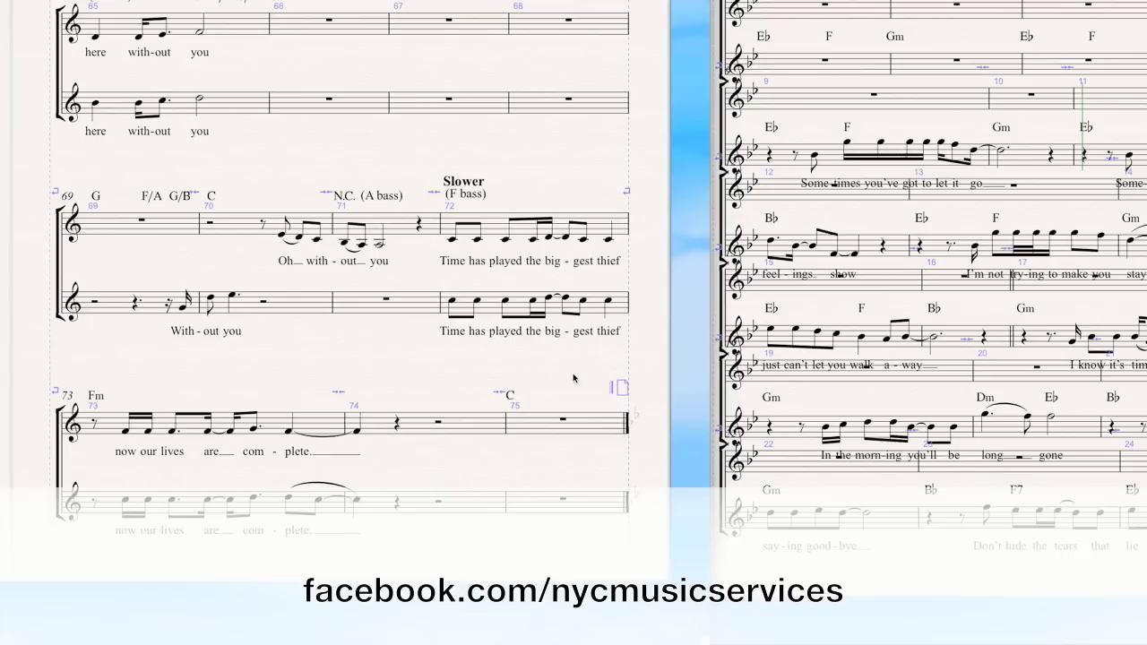